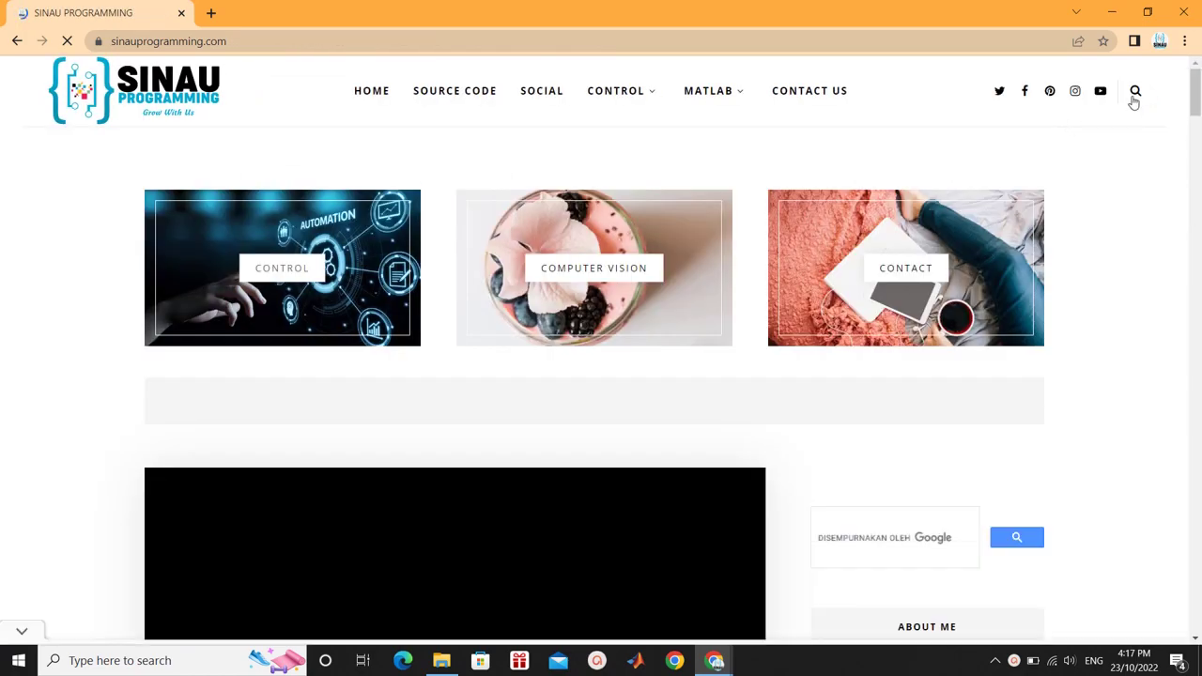
# Step: Search the Sinau Programming website for "install proteus"
pyautogui.click(1135, 91)
pyautogui.click(1050, 129)
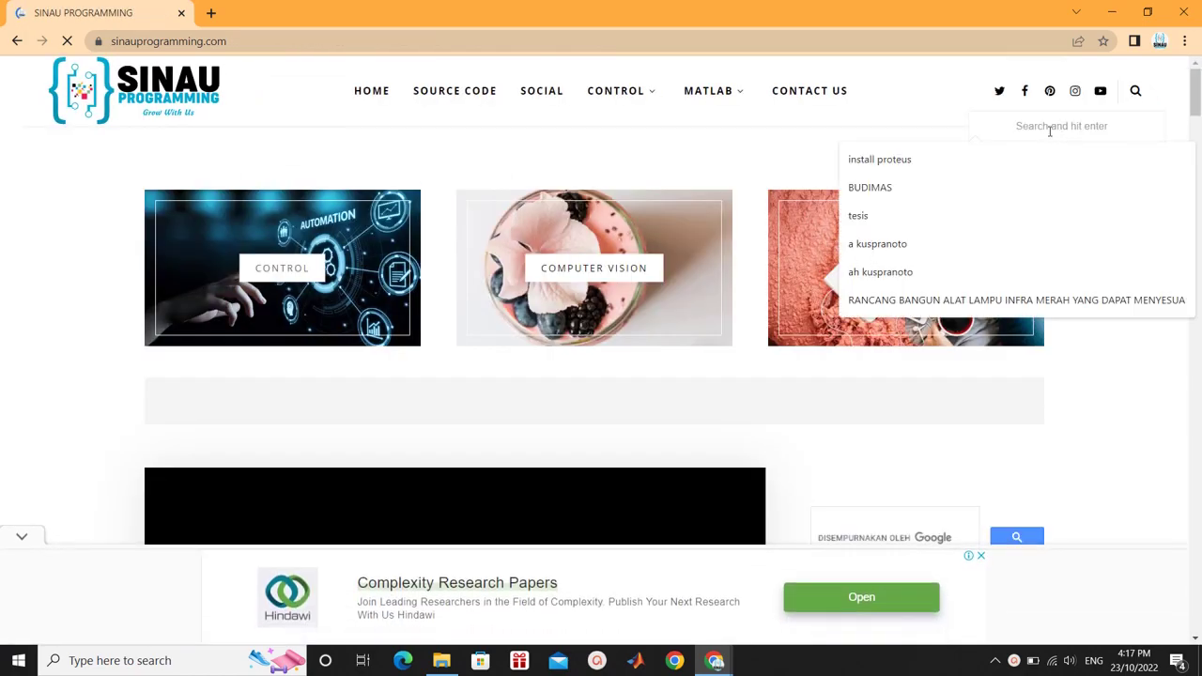
pyautogui.write('INSTA')
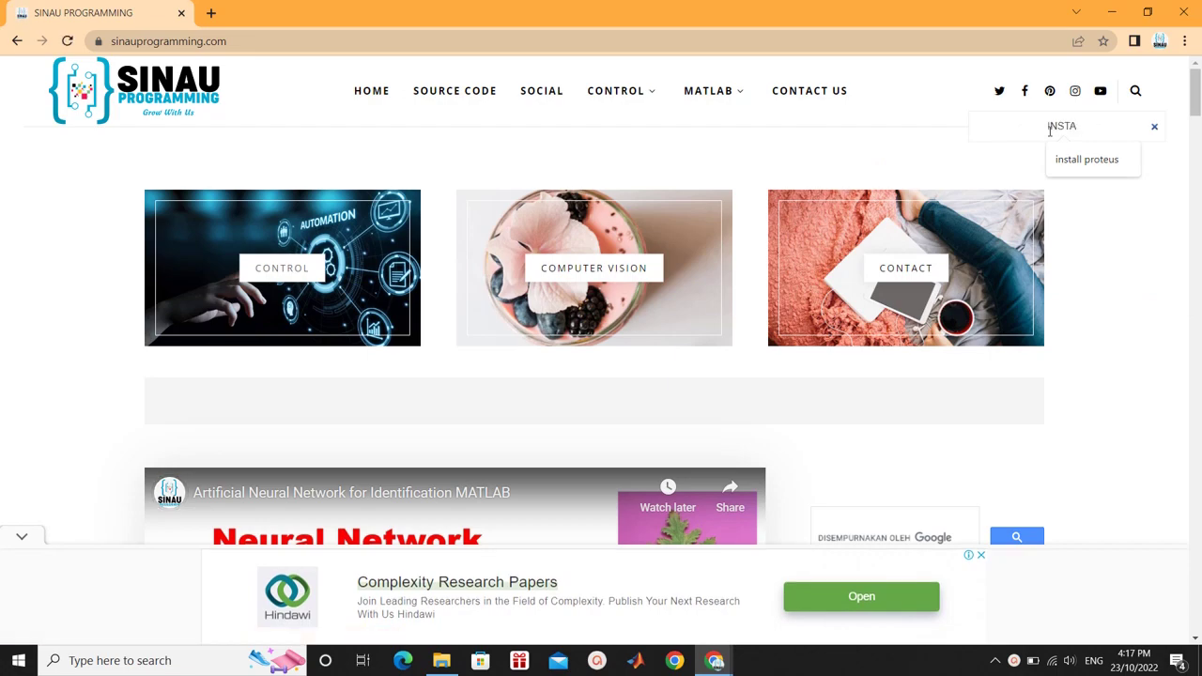
pyautogui.press('Down')
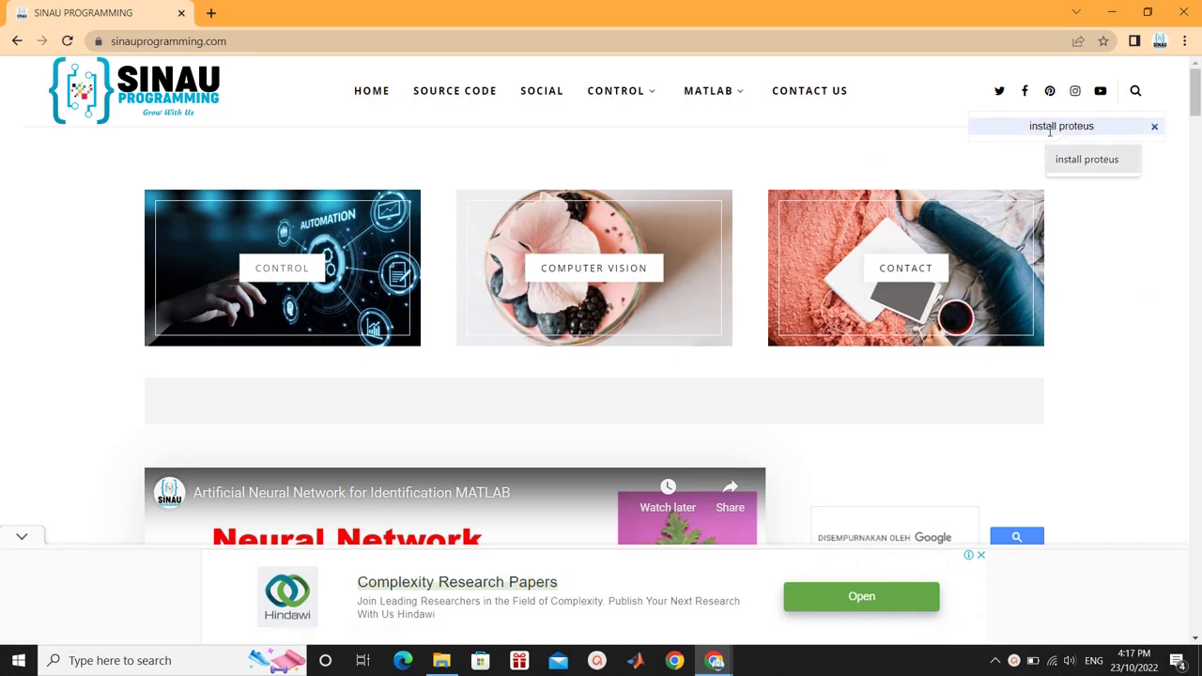
pyautogui.click(1110, 126)
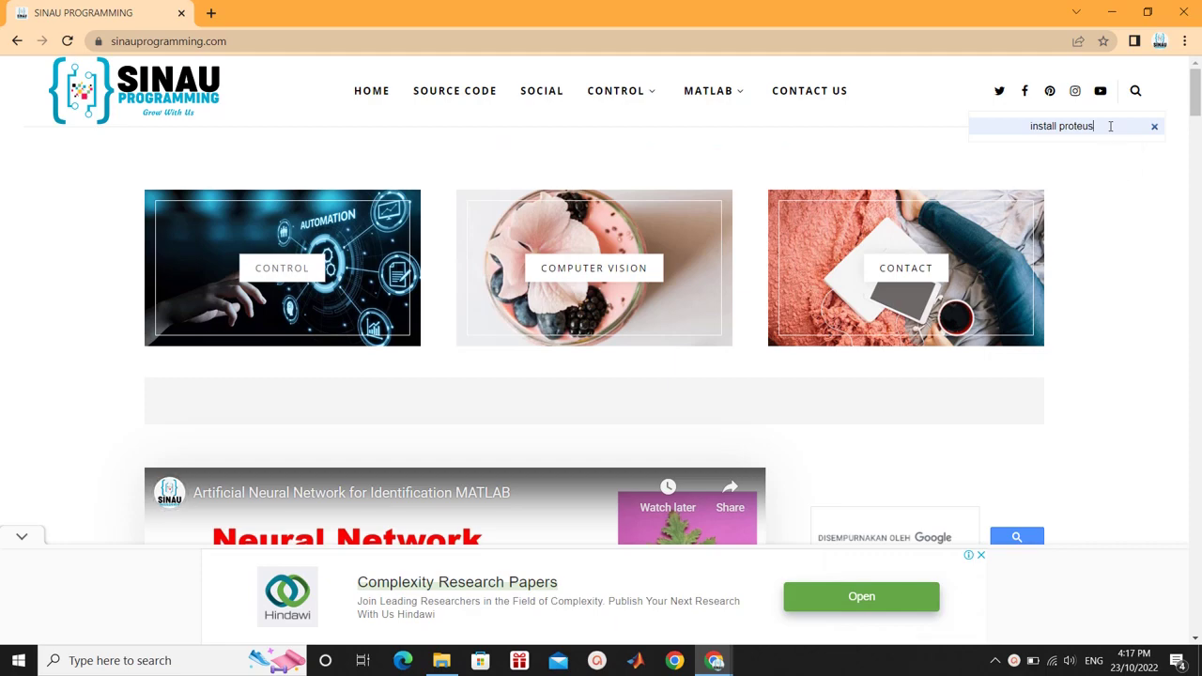
pyautogui.press('Return')
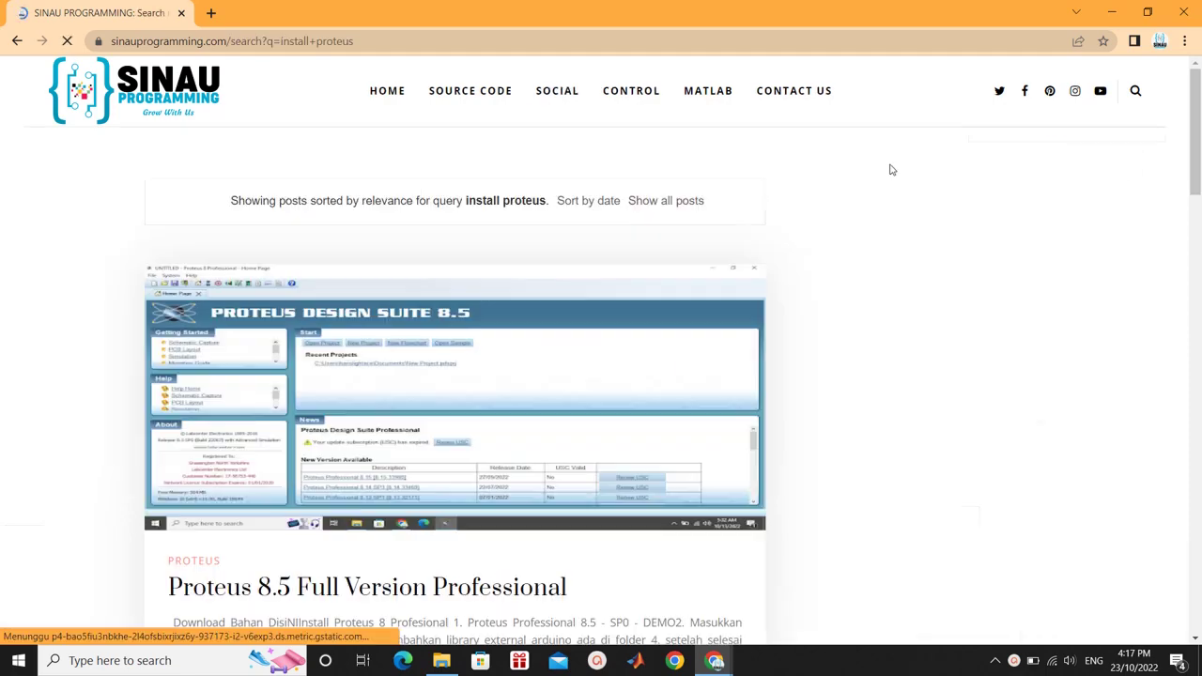
# Step: Open the "Proteus 8.5 Full Version Professional" post and follow its "DisiNI" download link
pyautogui.scroll(-1, 510, 397)
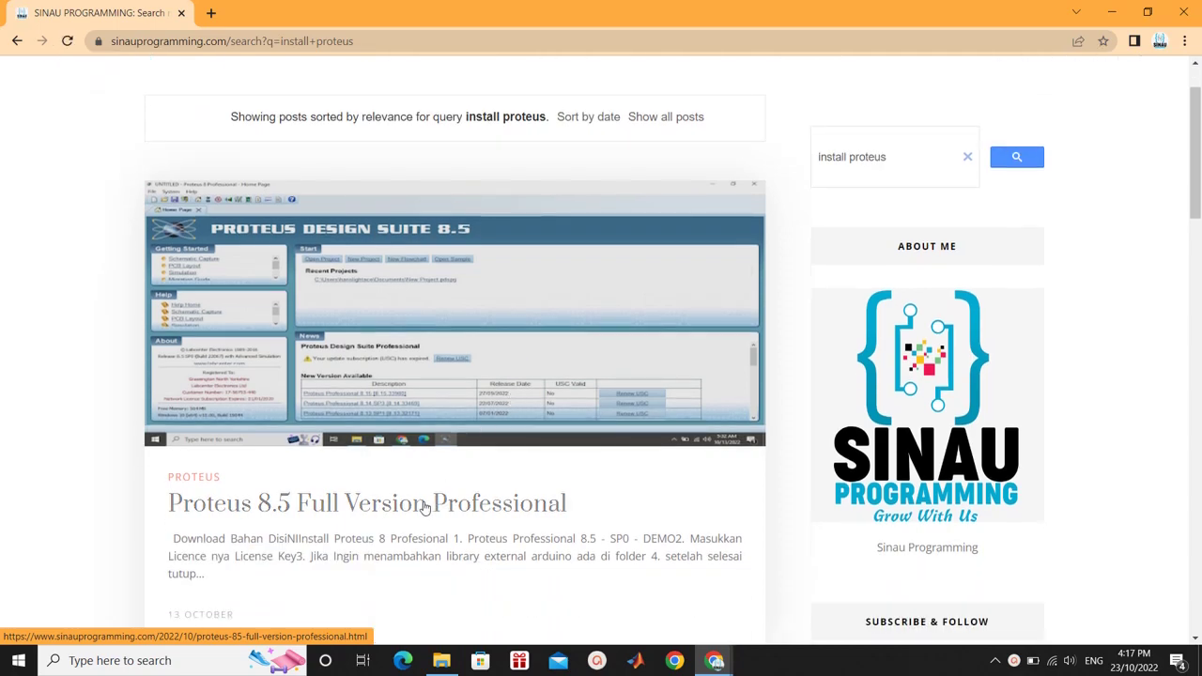
pyautogui.click(424, 508)
pyautogui.scroll(-3, 437, 438)
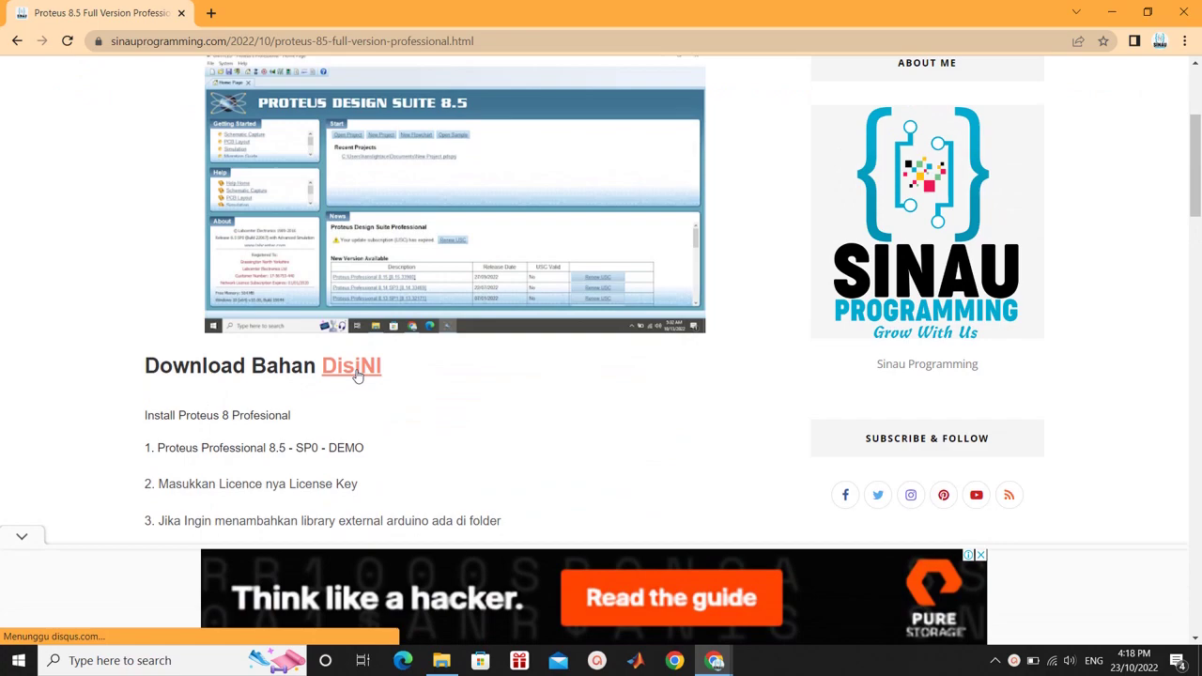
pyautogui.click(355, 371)
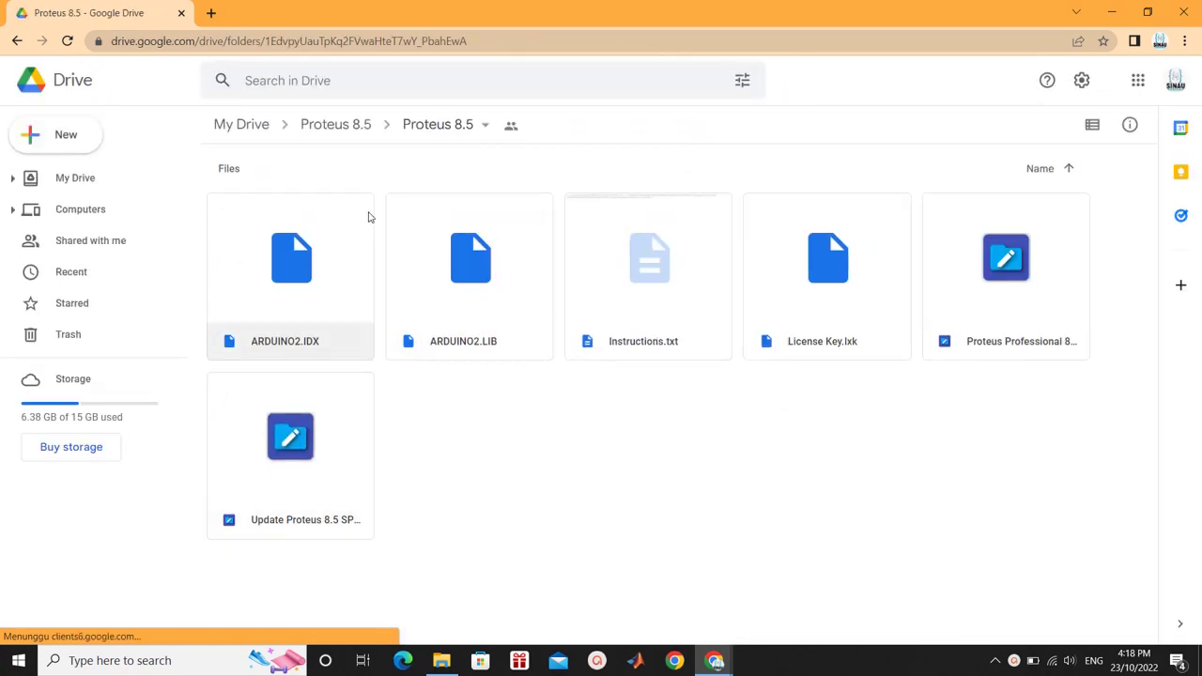
# Step: Go up to the parent folder in Google Drive and download the whole Proteus 8.5 folder
pyautogui.click(429, 126)
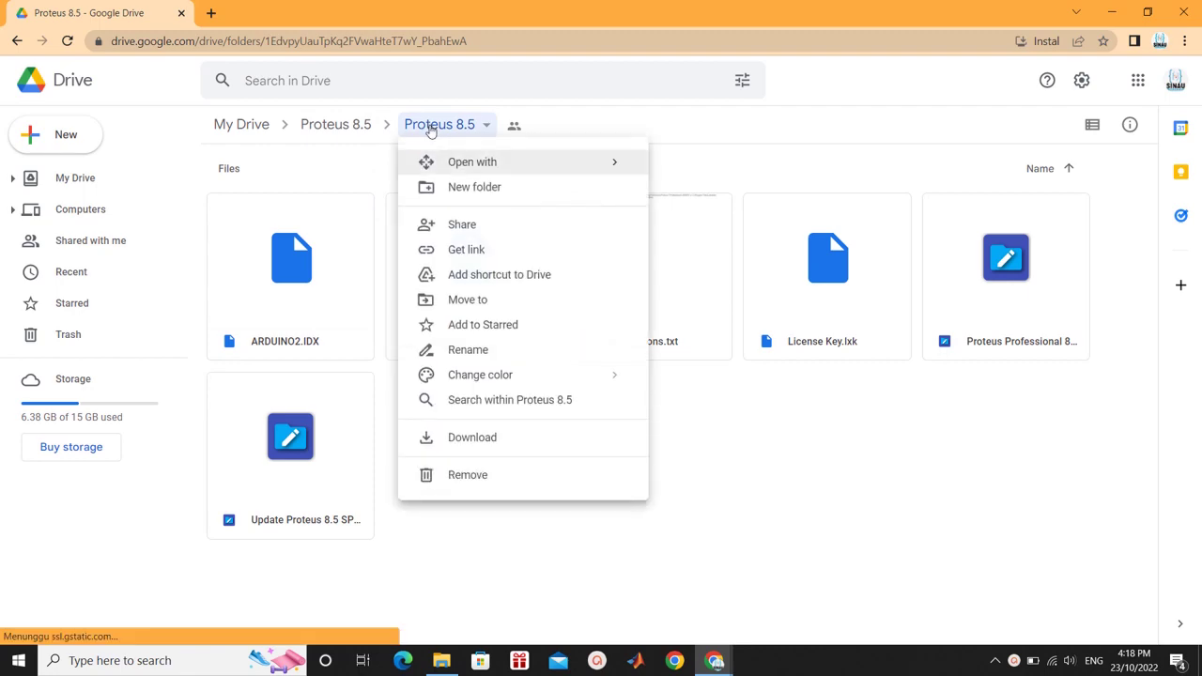
pyautogui.click(361, 126)
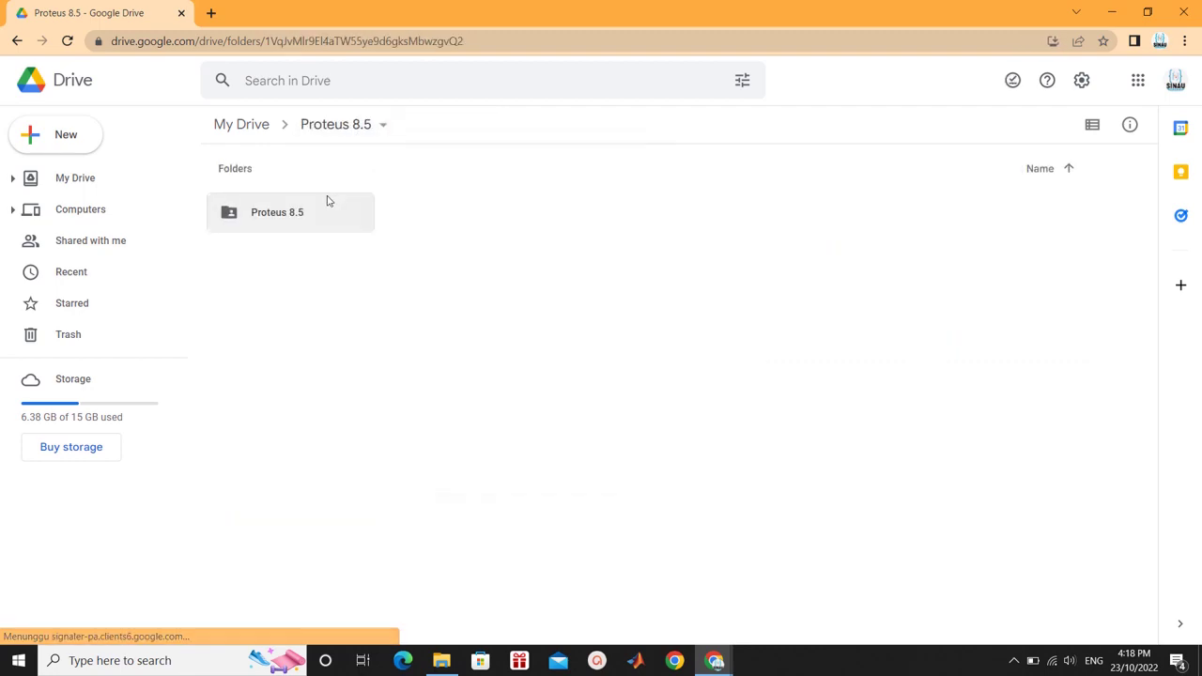
pyautogui.rightClick(307, 216)
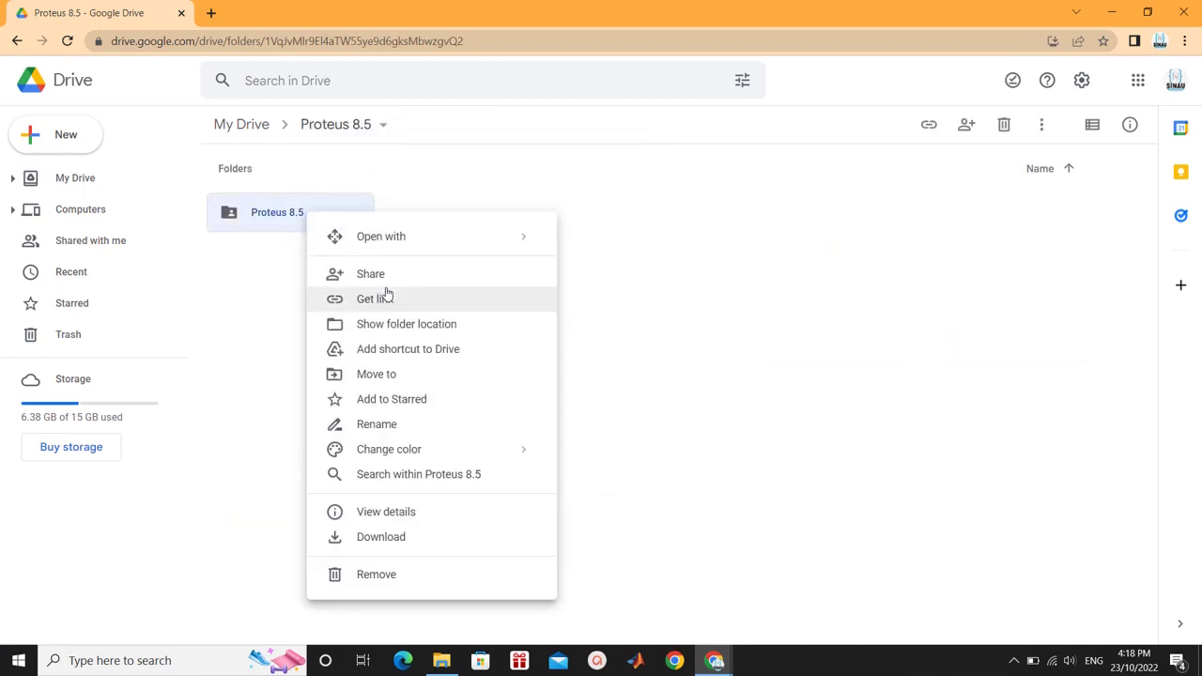
pyautogui.click(387, 536)
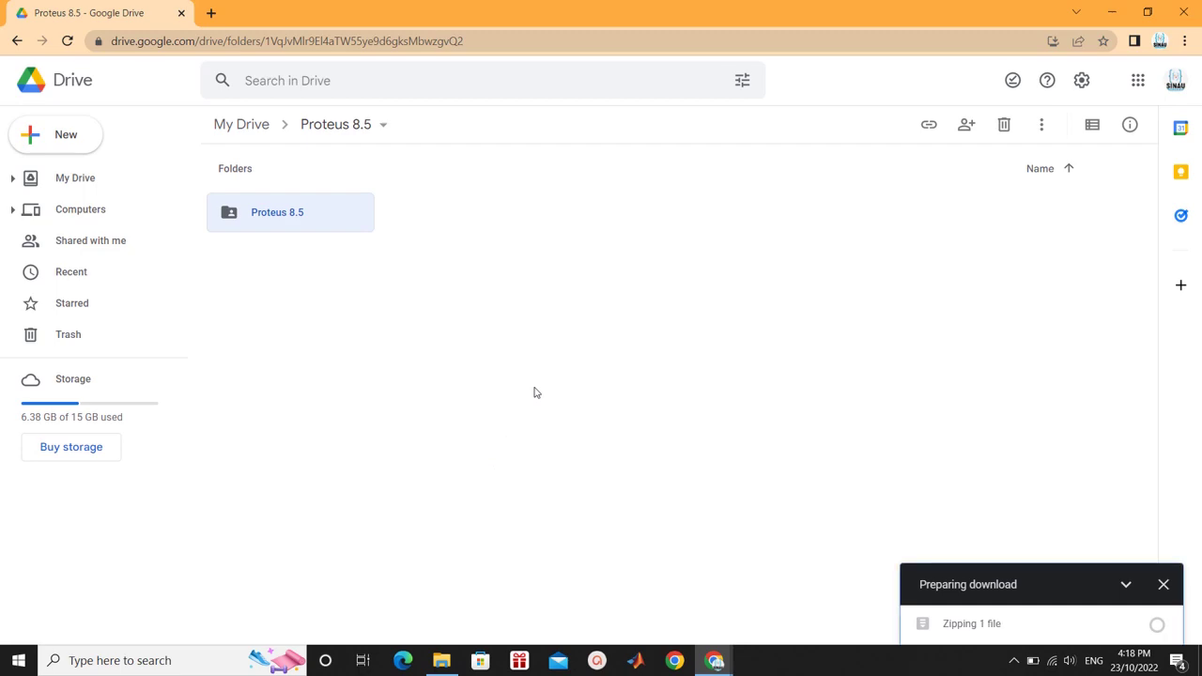
pyautogui.click(1018, 663)
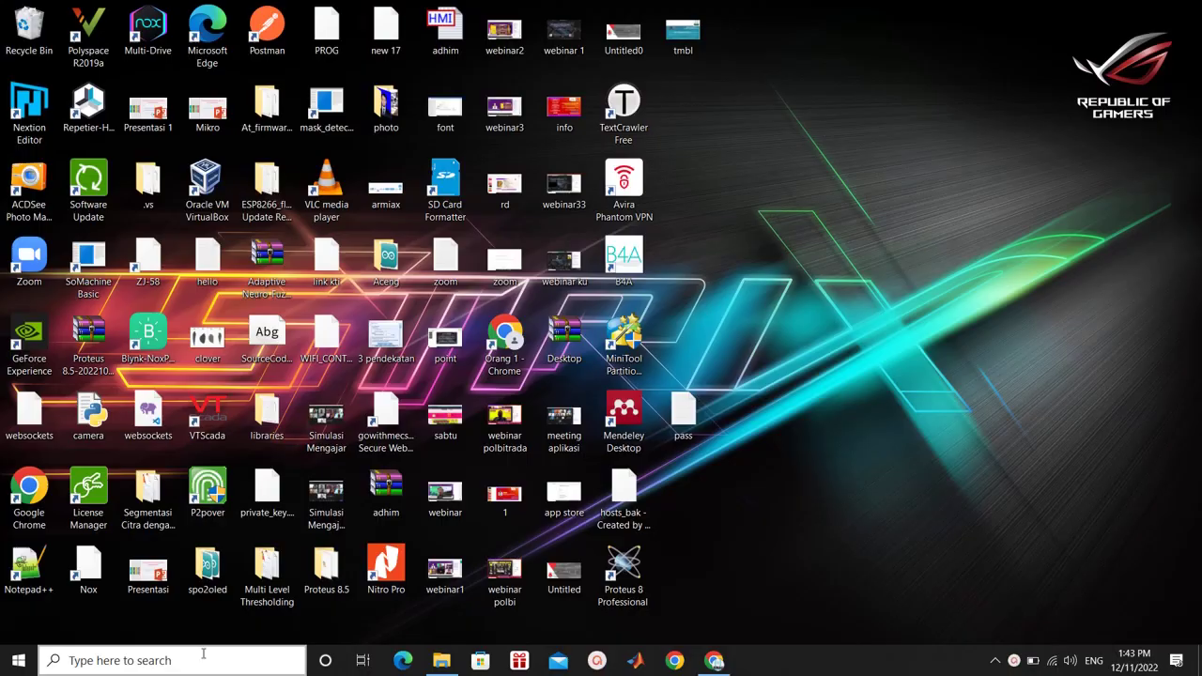
# Step: Search Windows for "remote" and open the Add or remove programs system settings
pyautogui.click(201, 657)
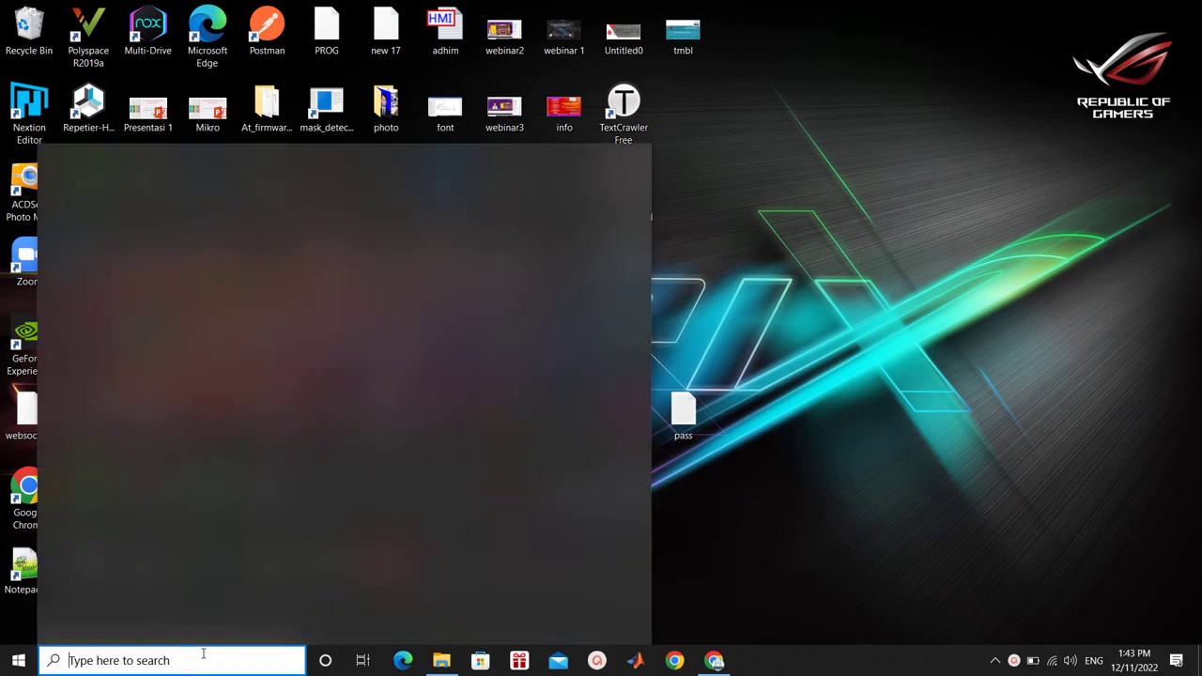
pyautogui.write('remote')
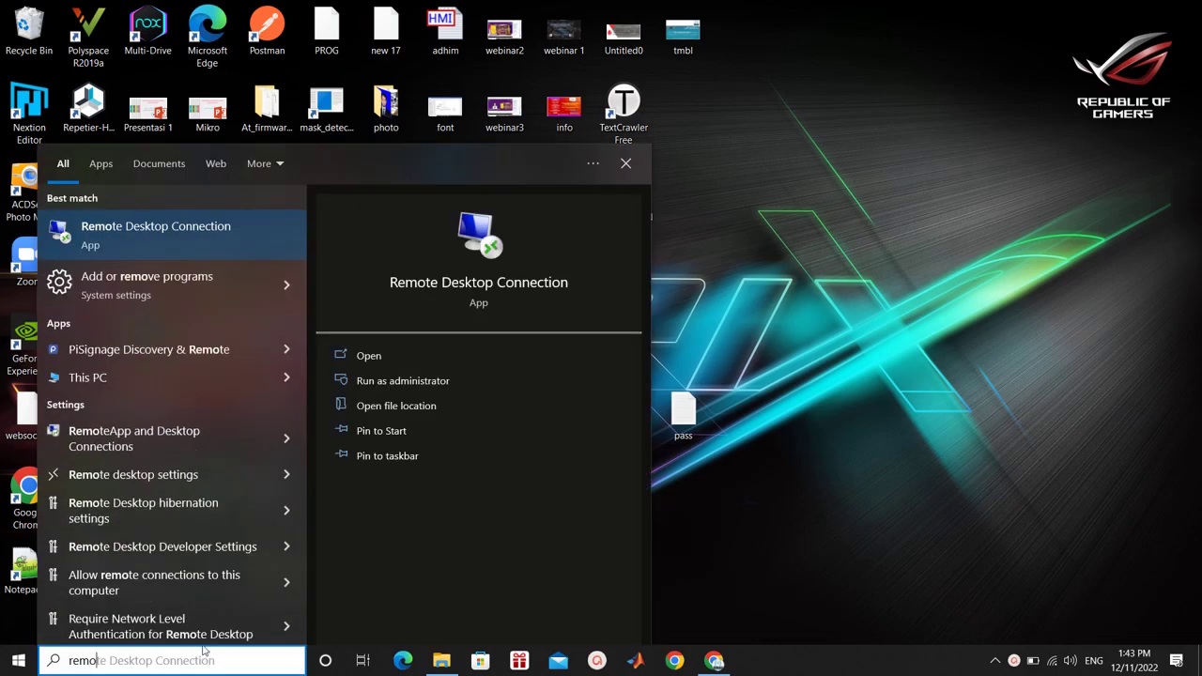
pyautogui.click(156, 295)
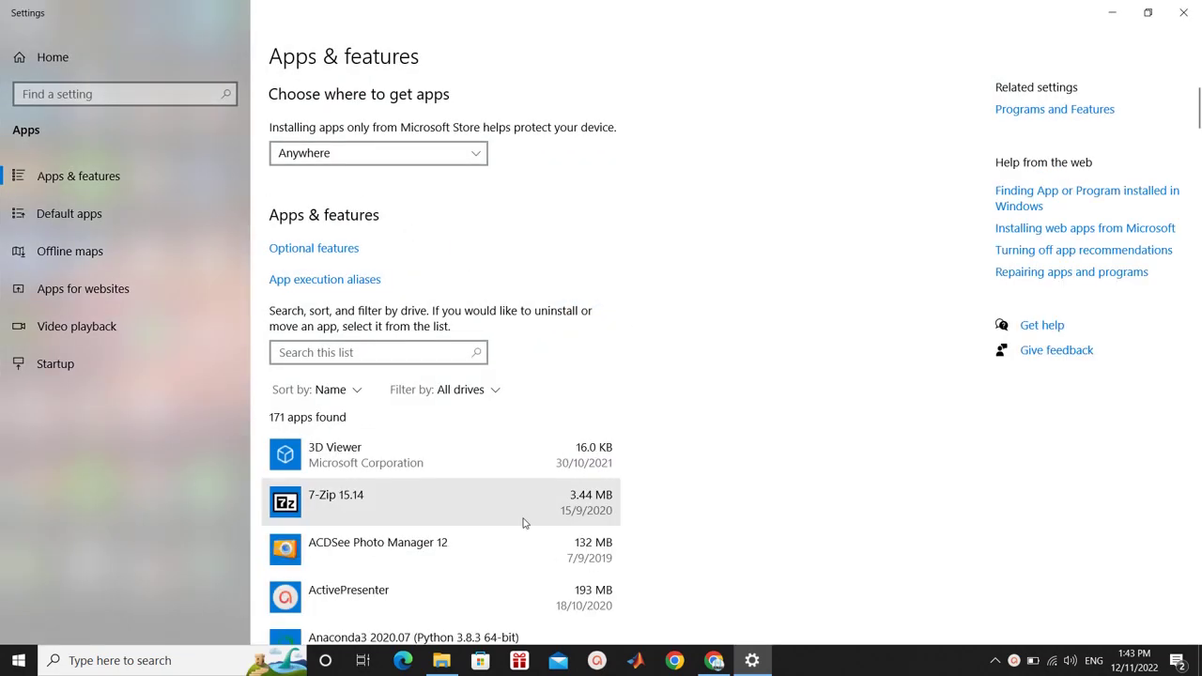
# Step: Find Proteus 8 Professional in the installed apps list and uninstall it
pyautogui.scroll(-10, 524, 524)
pyautogui.scroll(-12, 524, 524)
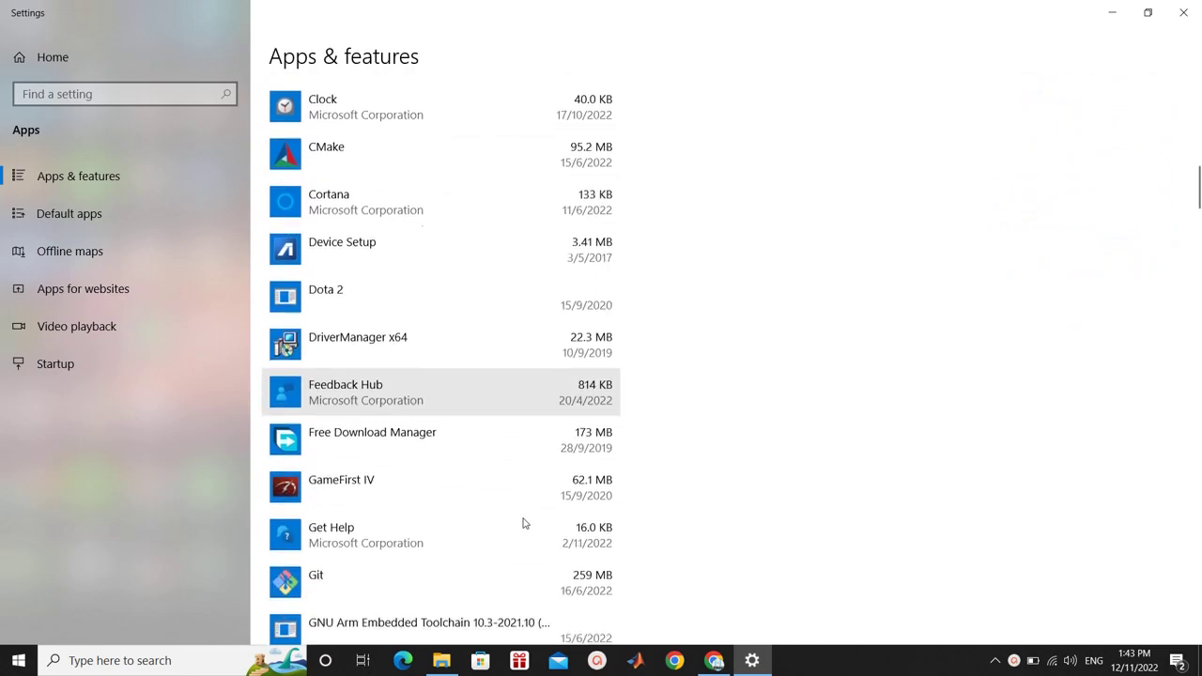
pyautogui.scroll(-10, 524, 523)
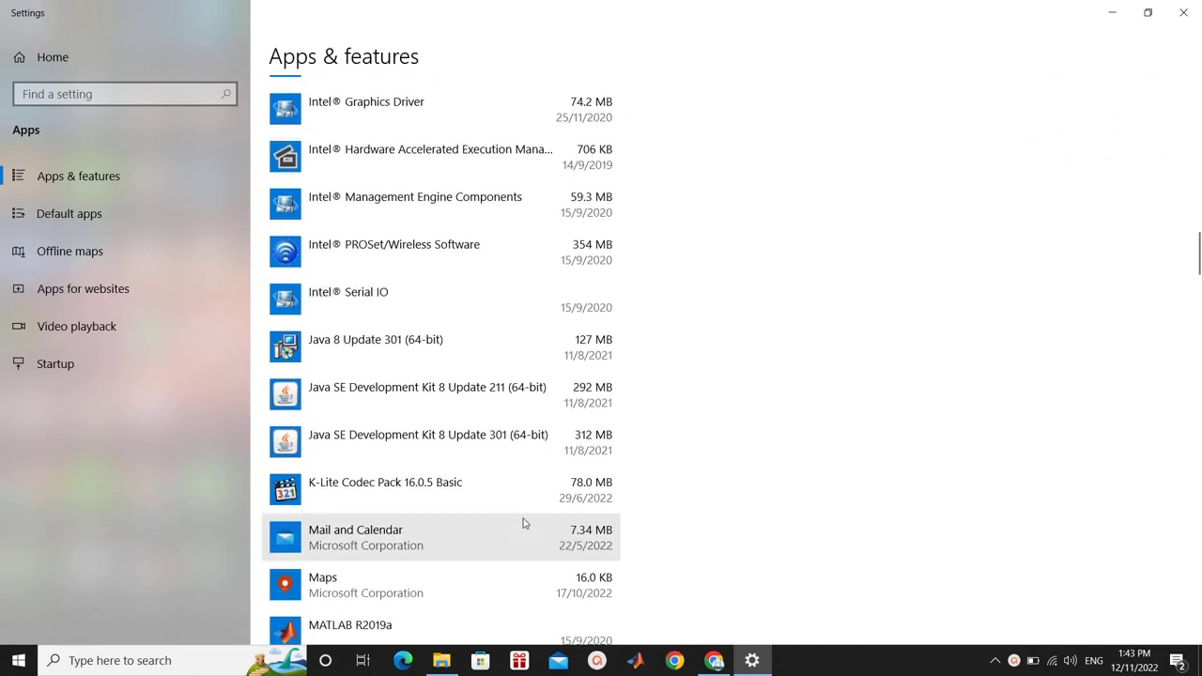
pyautogui.scroll(-12, 524, 524)
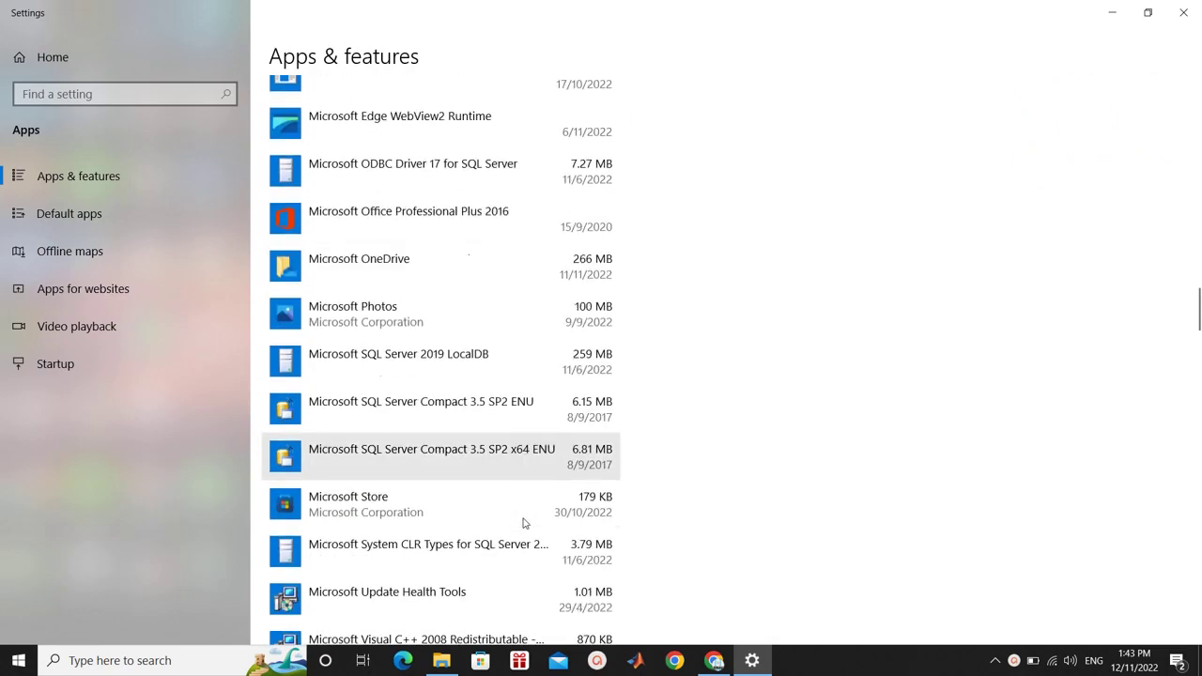
pyautogui.scroll(-12, 524, 523)
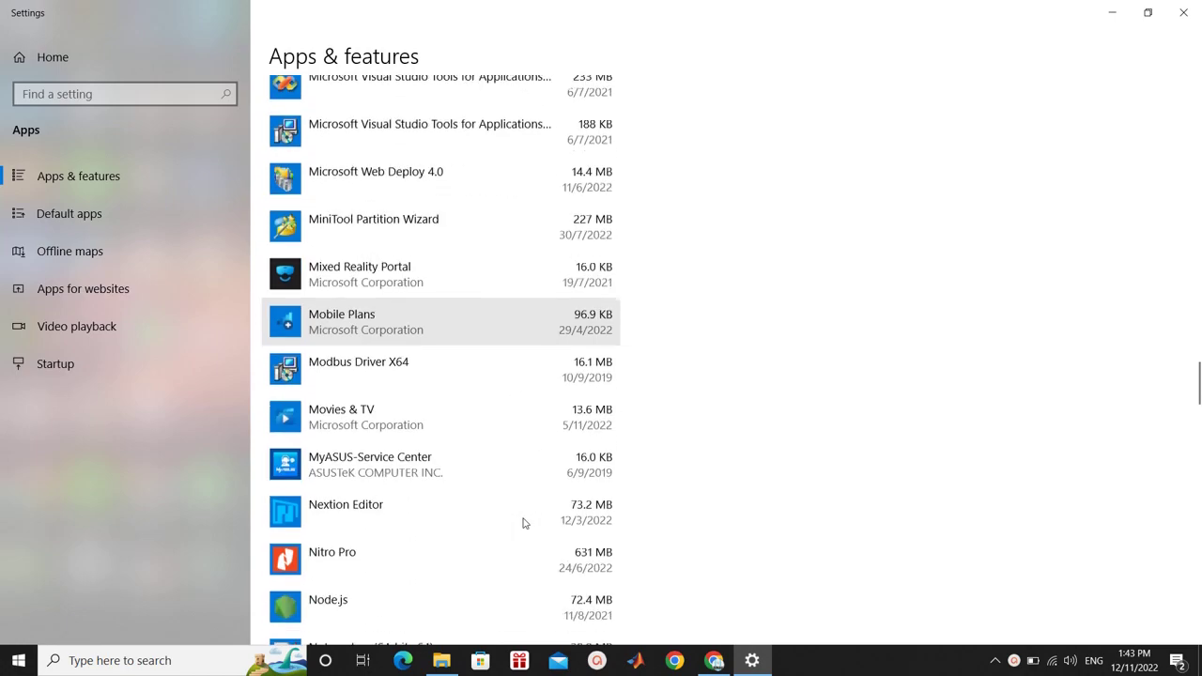
pyautogui.scroll(-12, 524, 523)
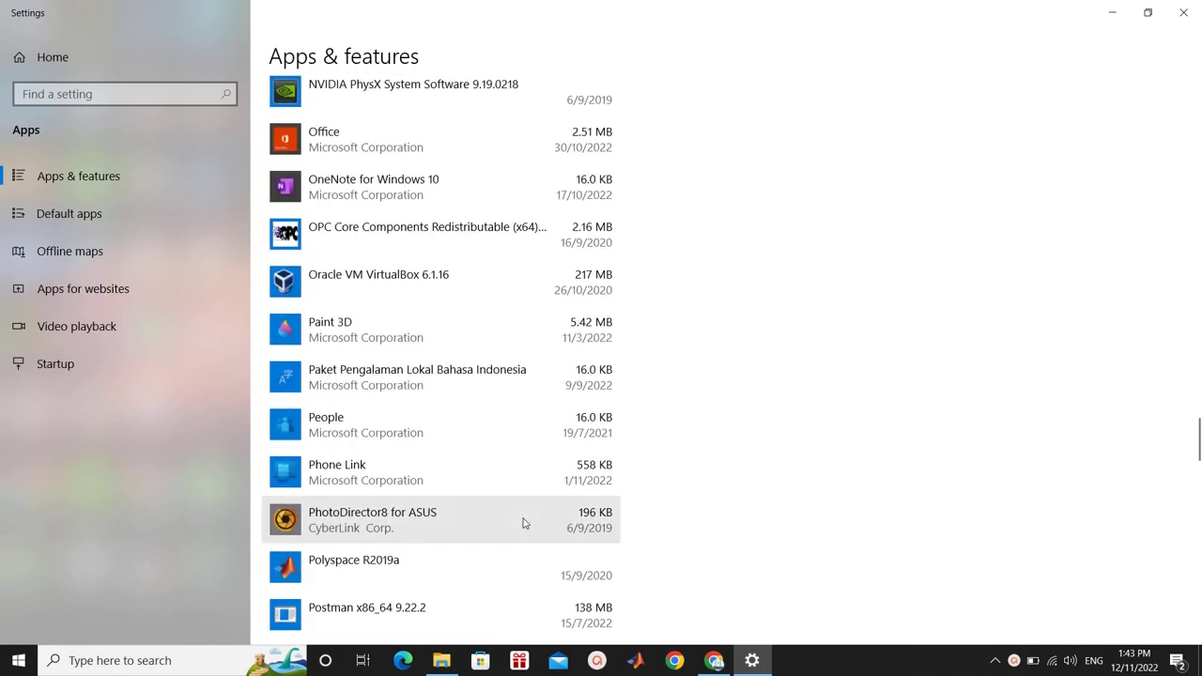
pyautogui.scroll(-12, 525, 523)
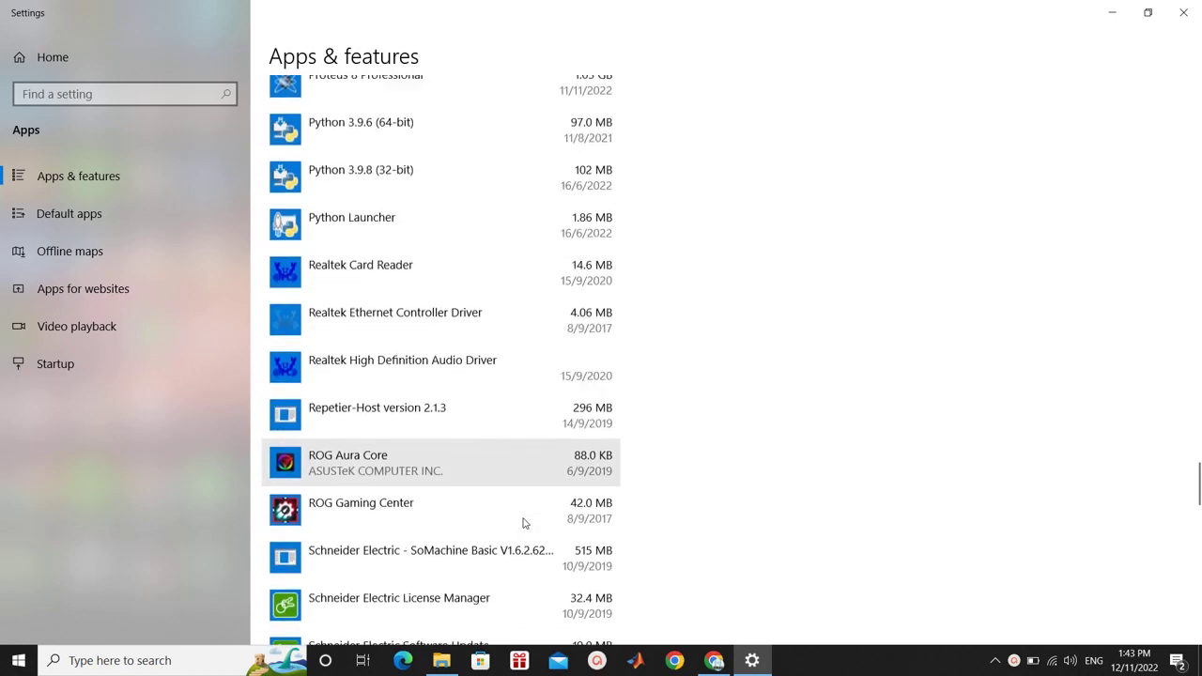
pyautogui.scroll(-12, 524, 523)
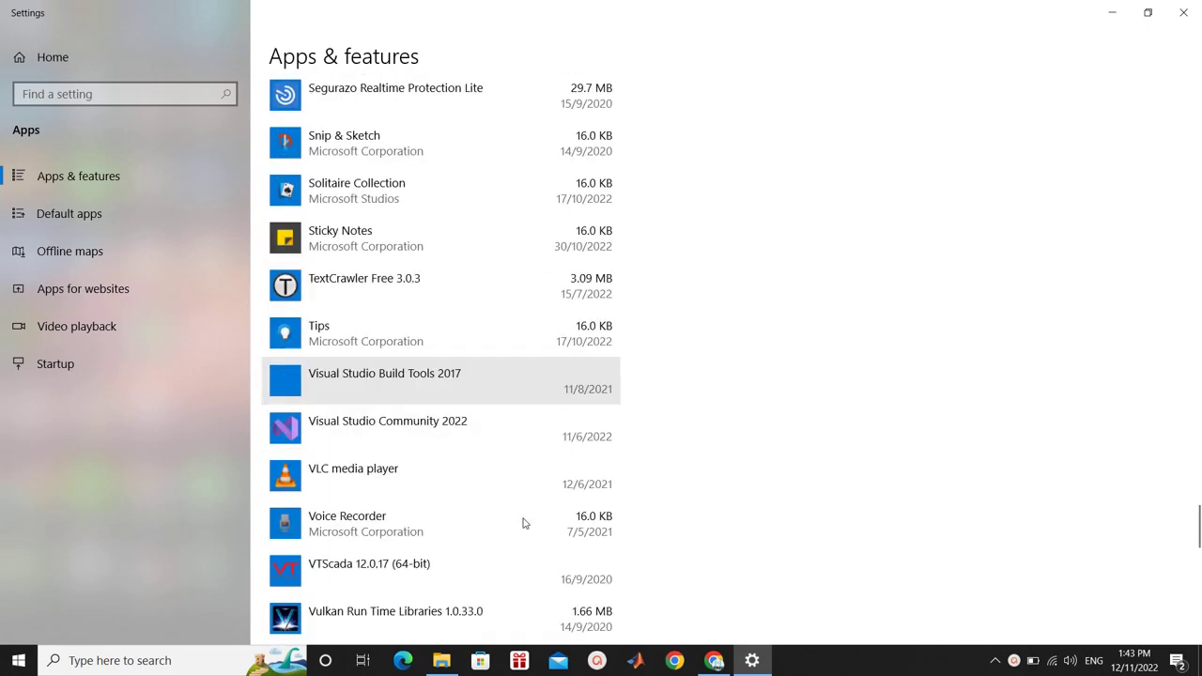
pyautogui.scroll(-12, 524, 523)
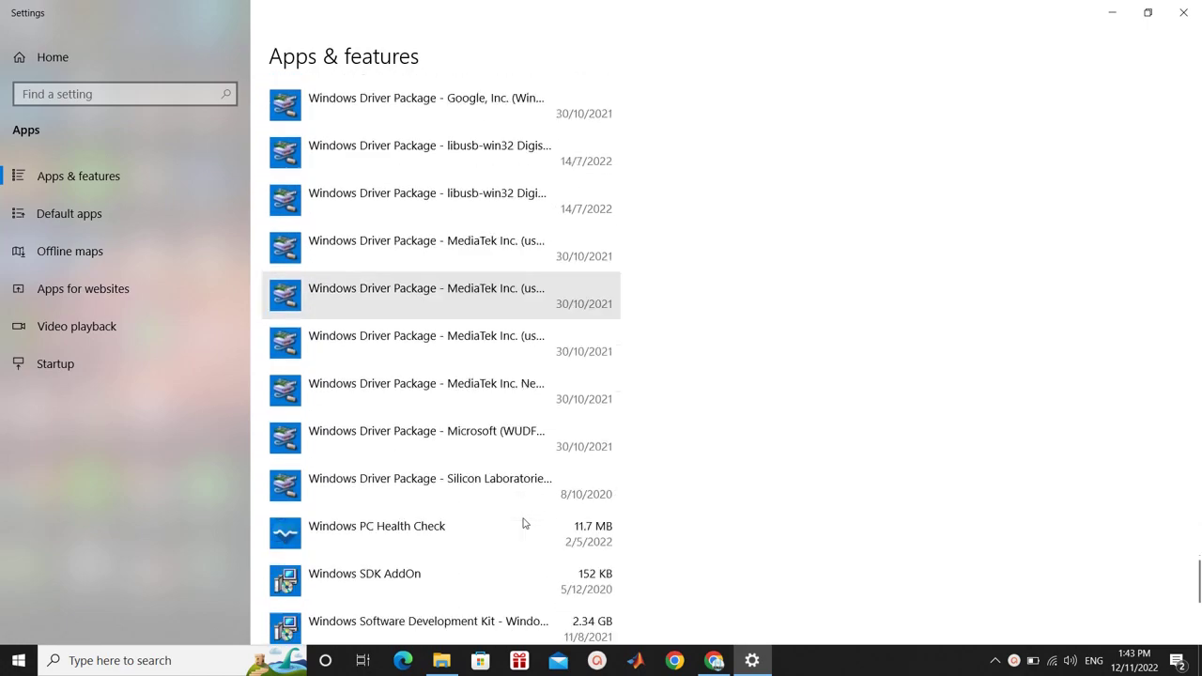
pyautogui.scroll(15, 524, 523)
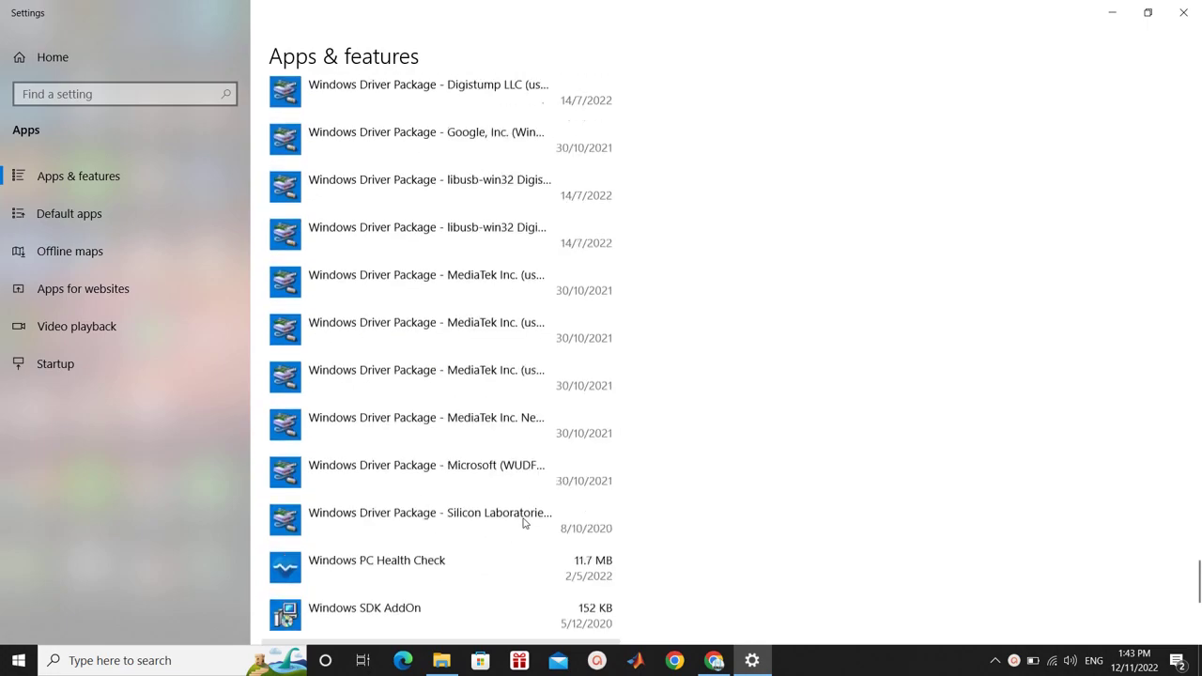
pyautogui.scroll(8, 524, 523)
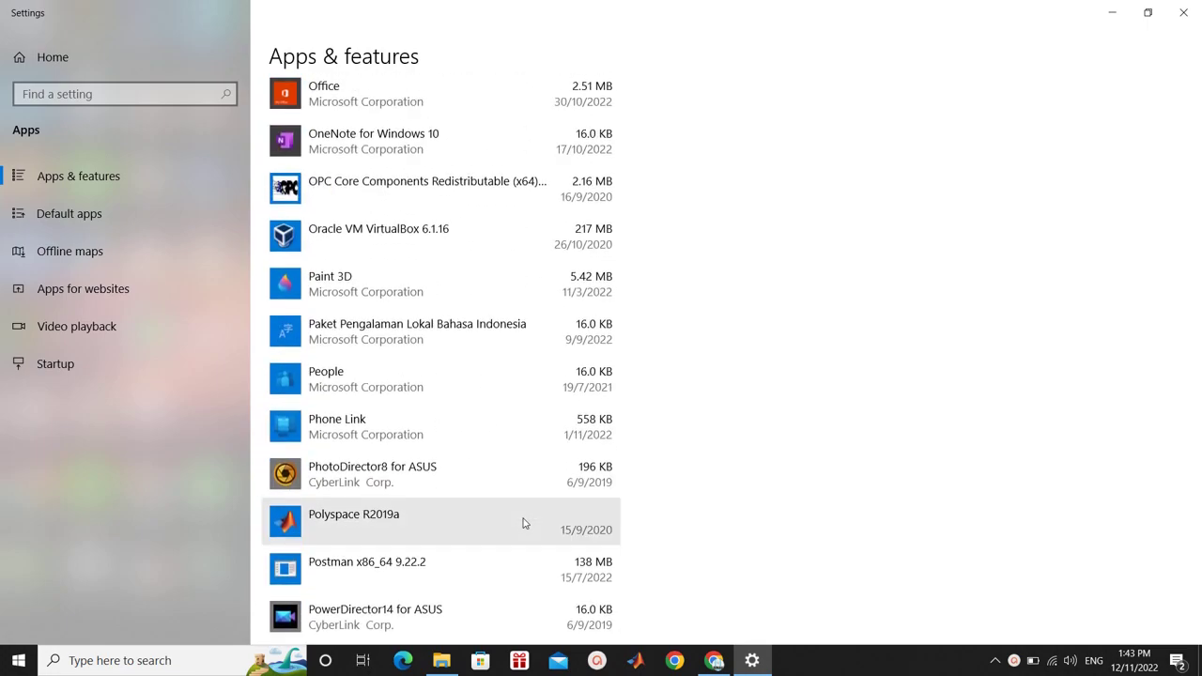
pyautogui.scroll(-3, 524, 523)
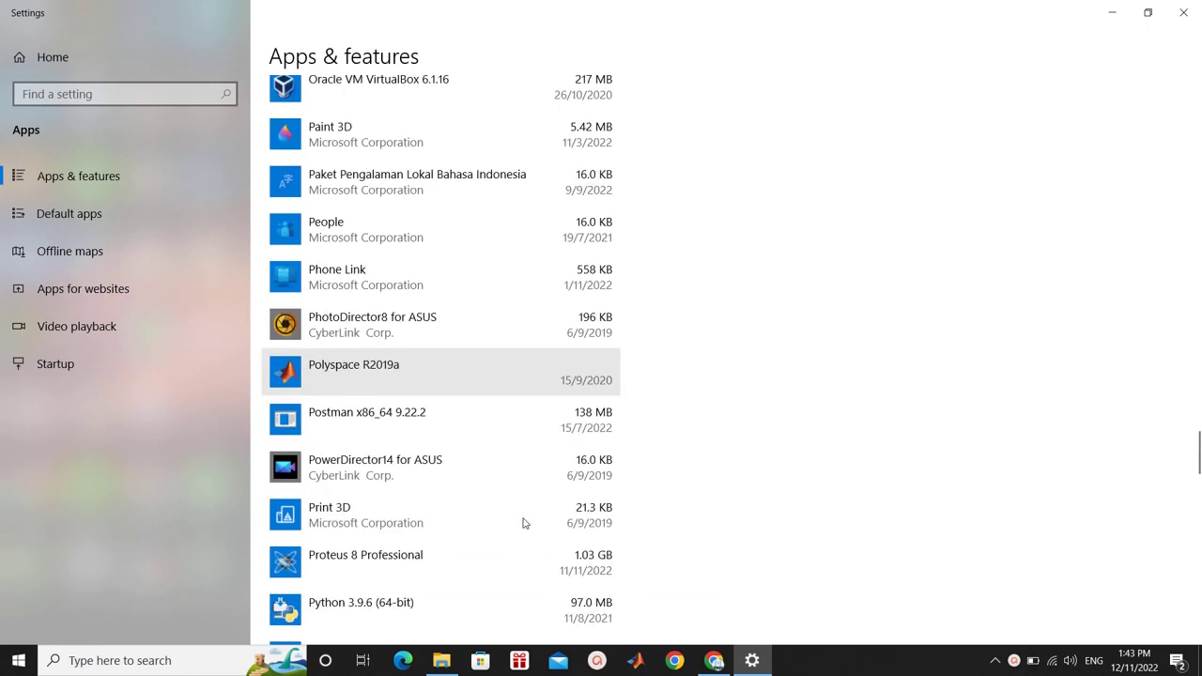
pyautogui.click(479, 480)
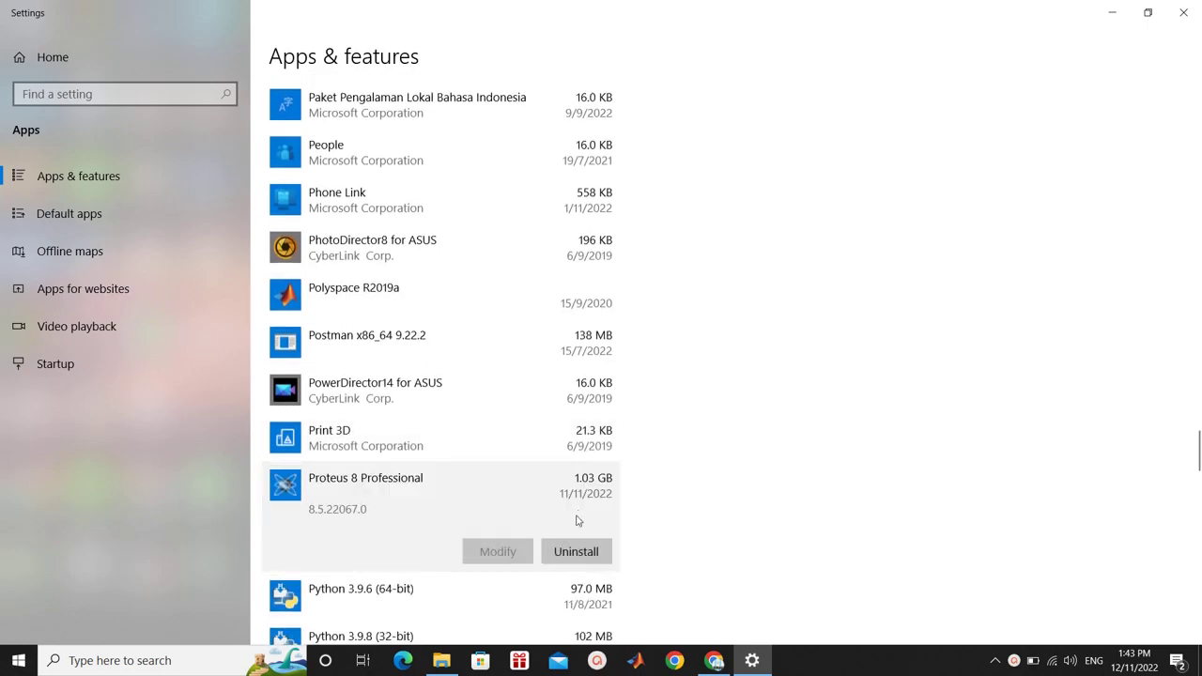
pyautogui.click(569, 554)
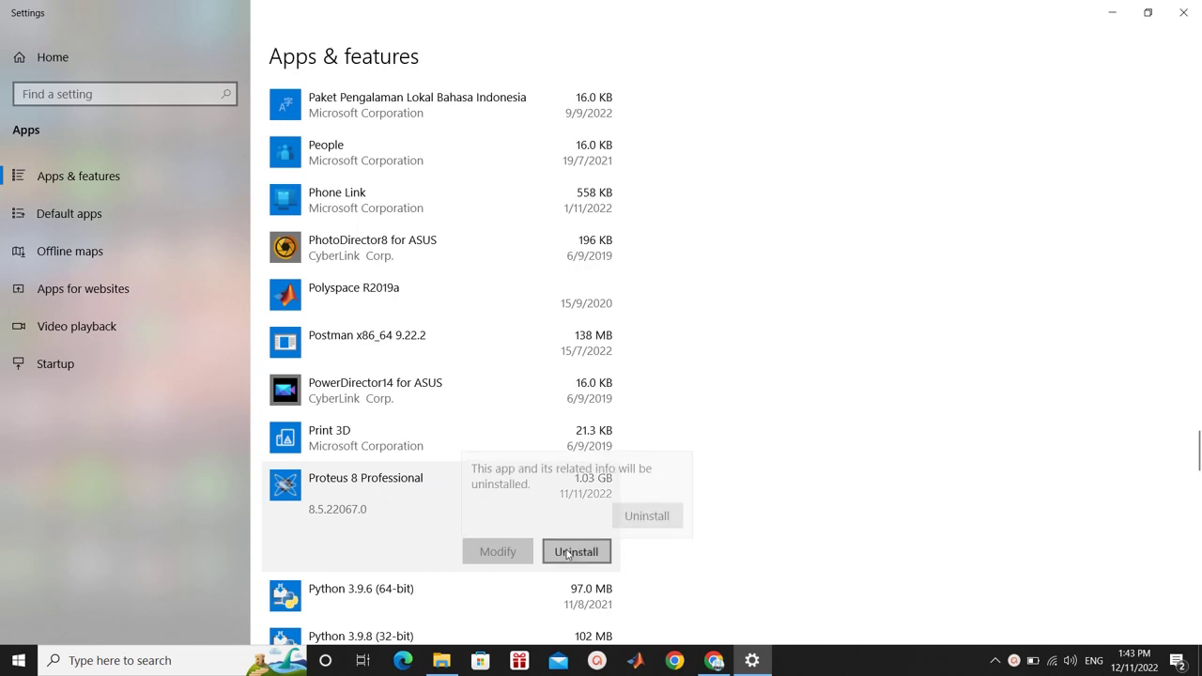
pyautogui.click(647, 512)
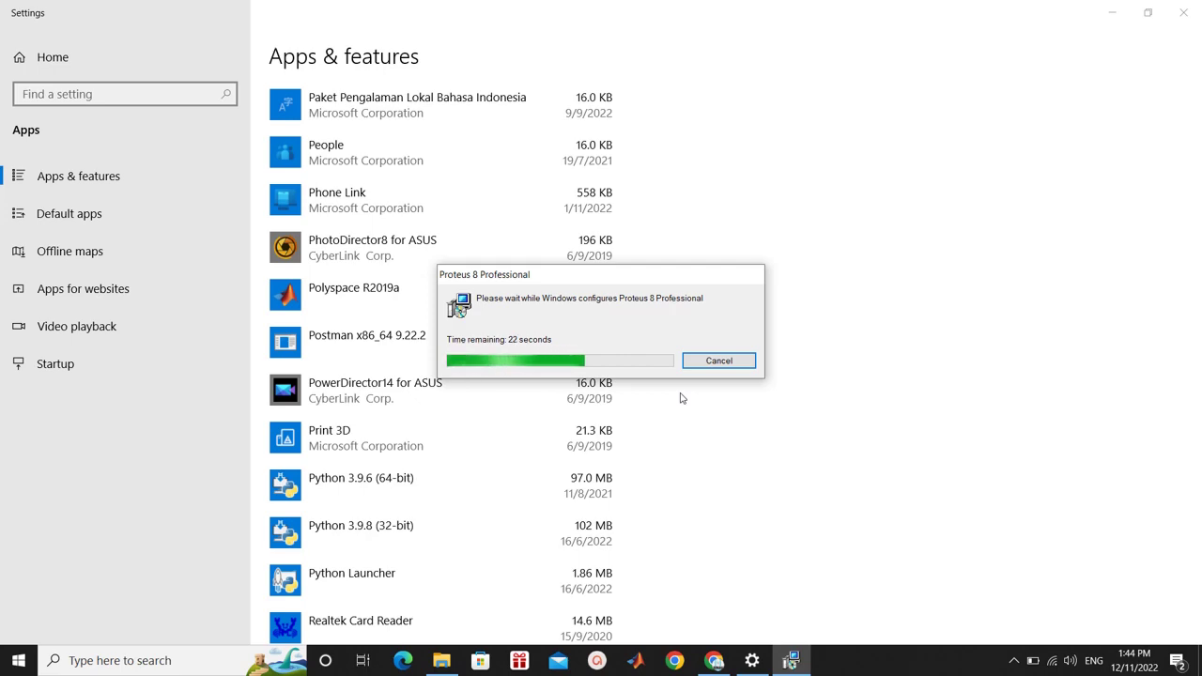
pyautogui.moveTo(714, 661)
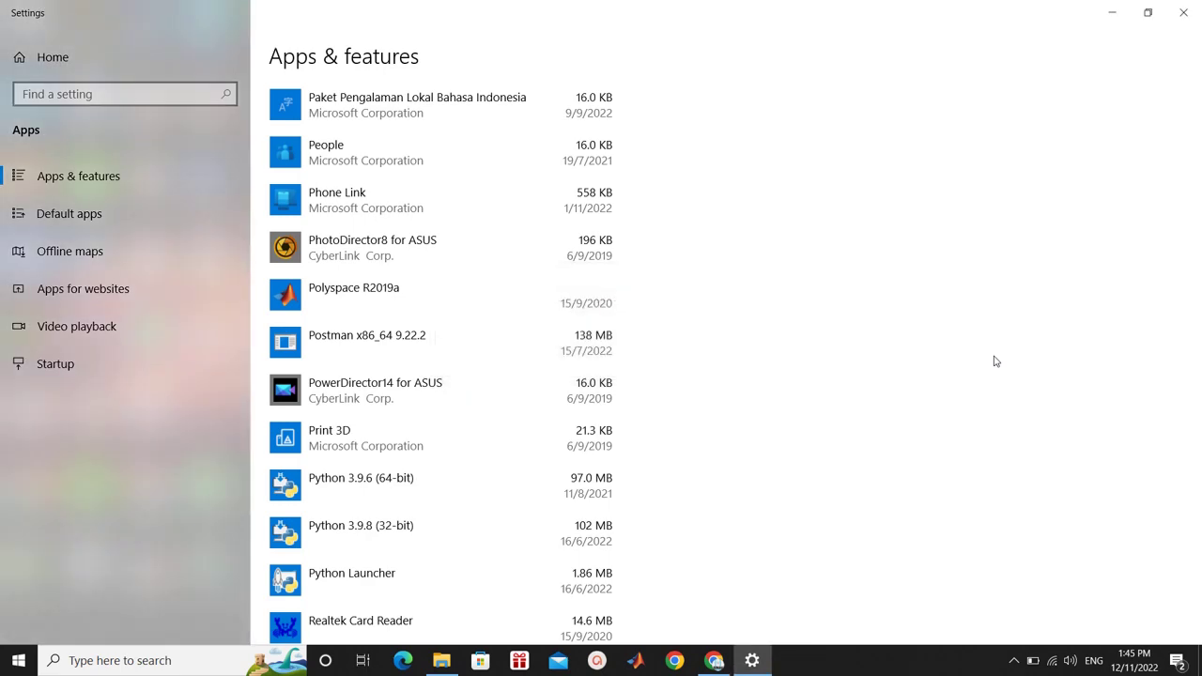
# Step: In File Explorer, open the Labcenter Electronics folder inside Program Files (x86) on drive C to check its contents
pyautogui.click(451, 662)
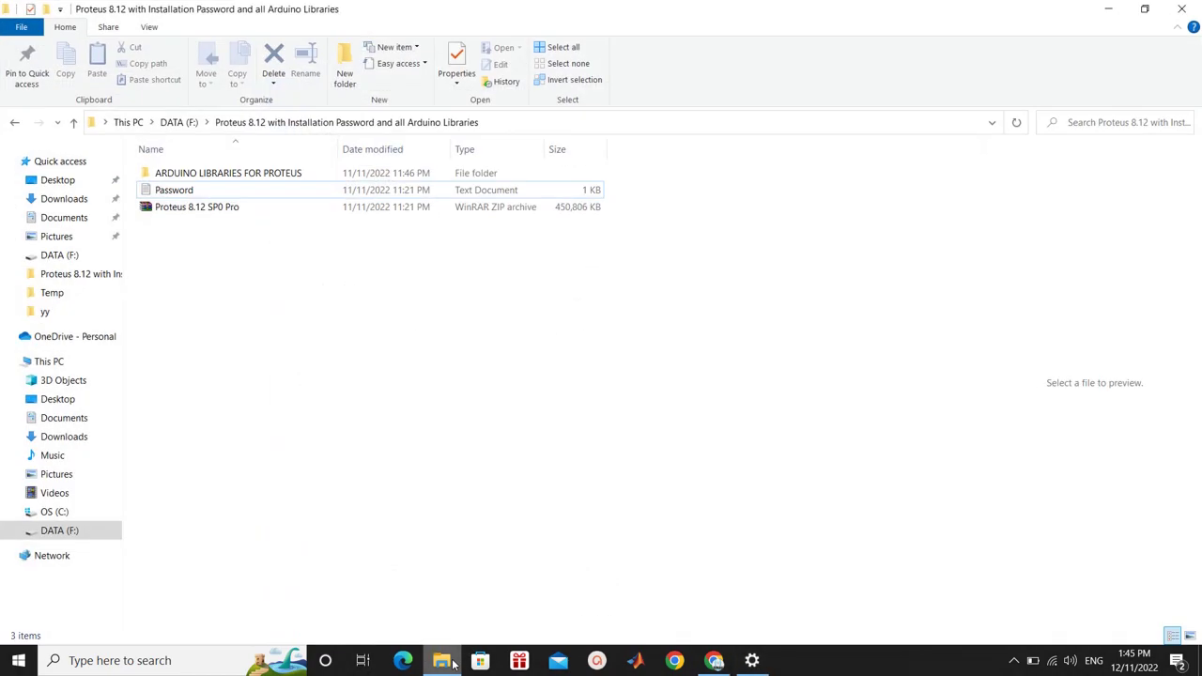
pyautogui.click(53, 512)
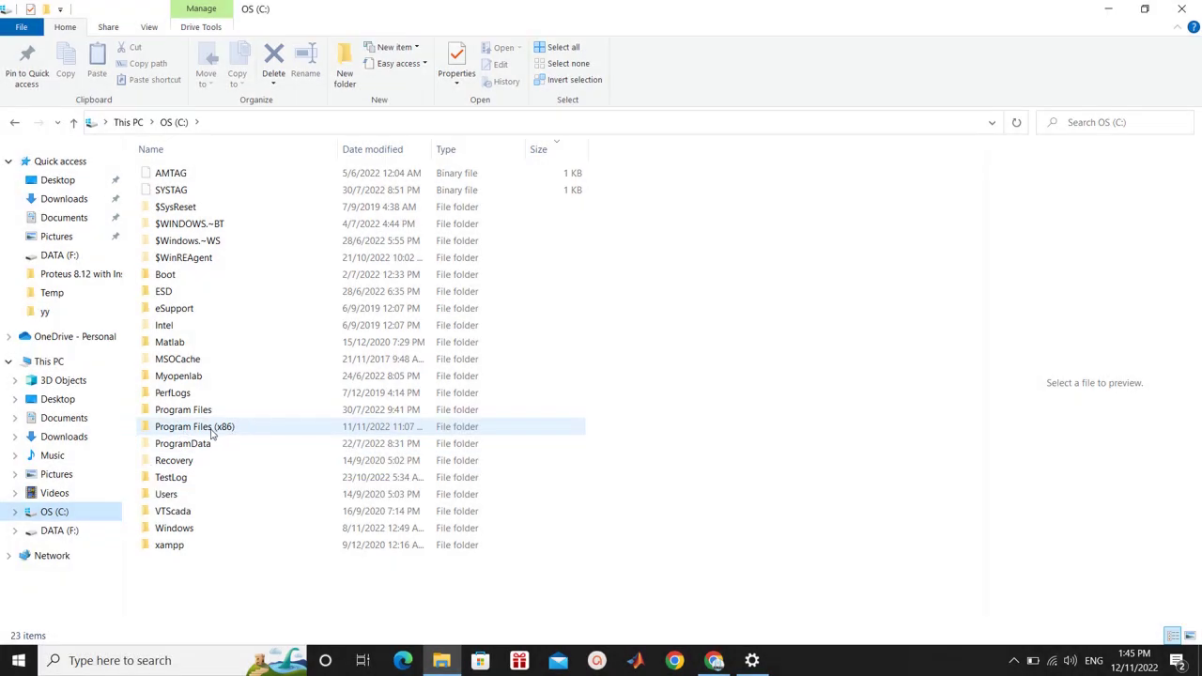
pyautogui.doubleClick(214, 429)
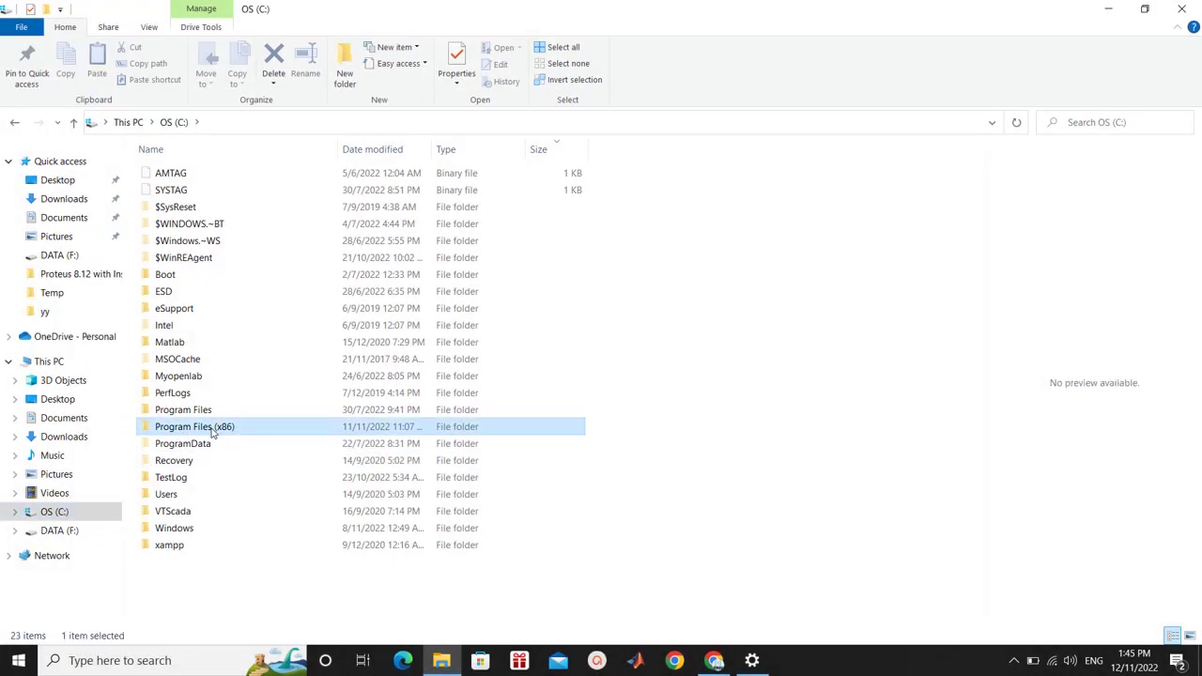
pyautogui.scroll(-2, 276, 417)
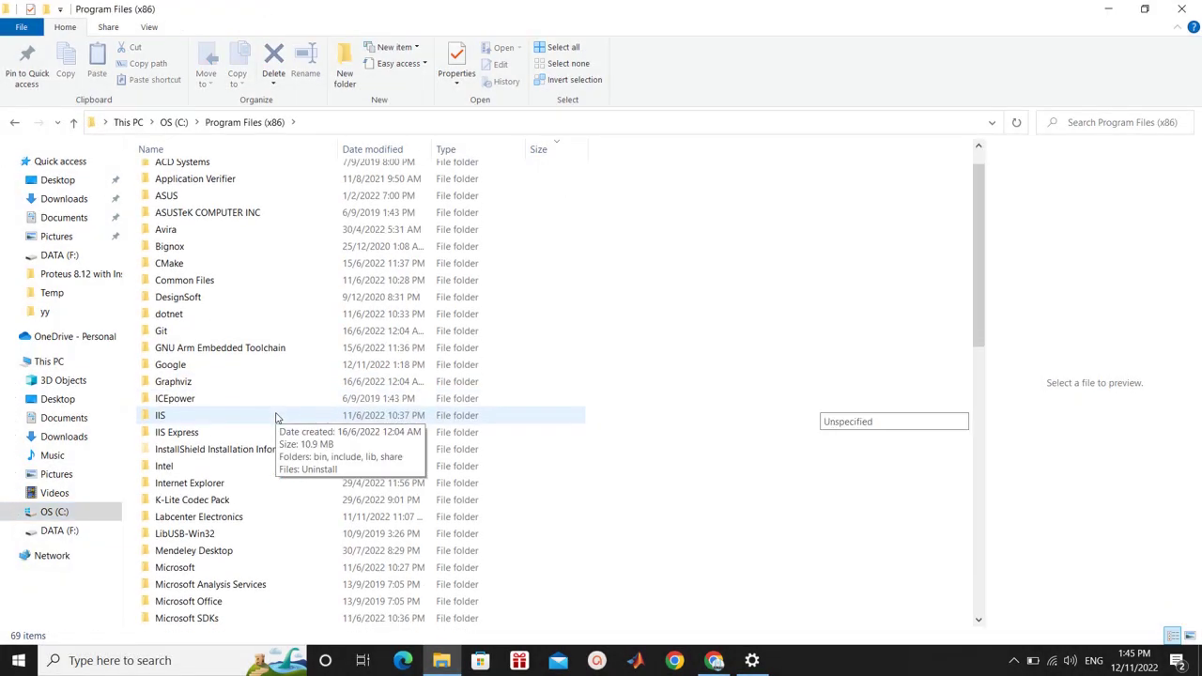
pyautogui.click(216, 479)
pyautogui.doubleClick(216, 479)
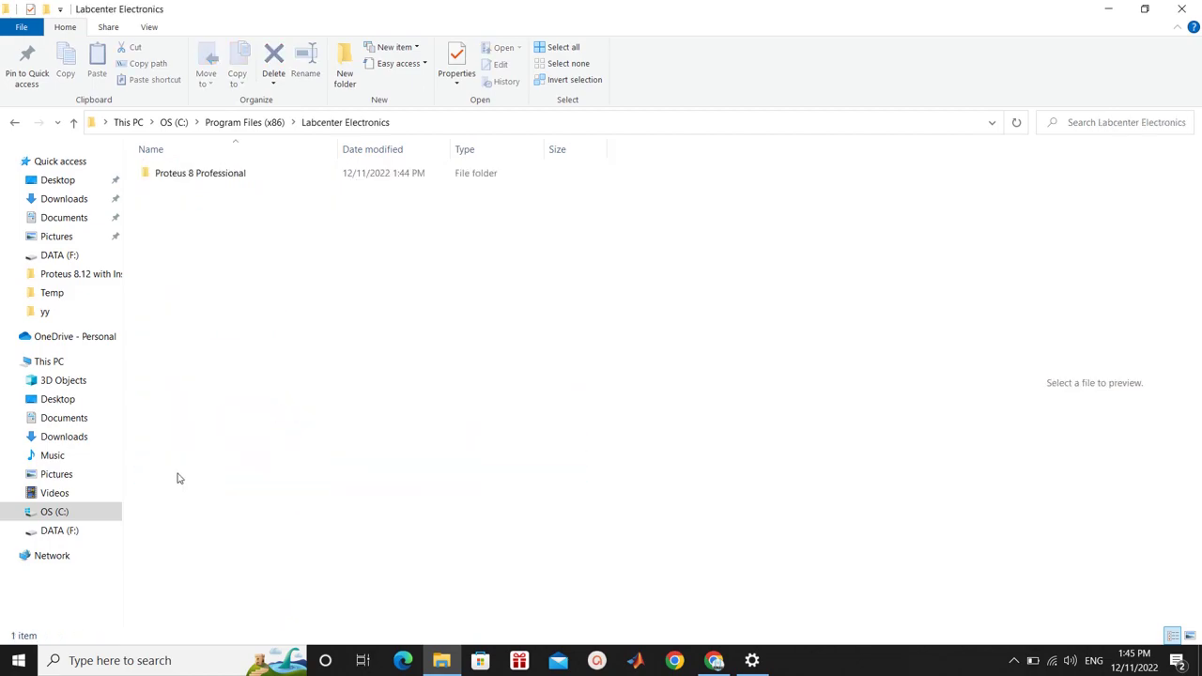
# Step: Delete the Labcenter Electronics folder from Program Files (x86), granting administrator permission
pyautogui.click(246, 122)
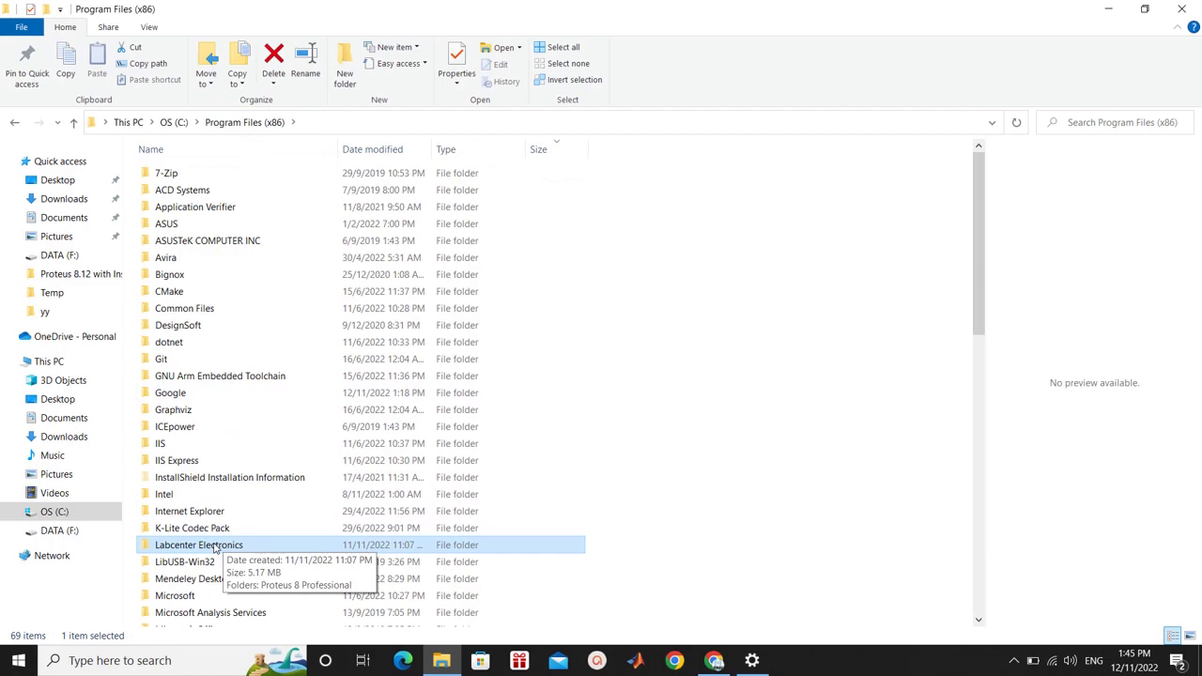
pyautogui.press('Delete')
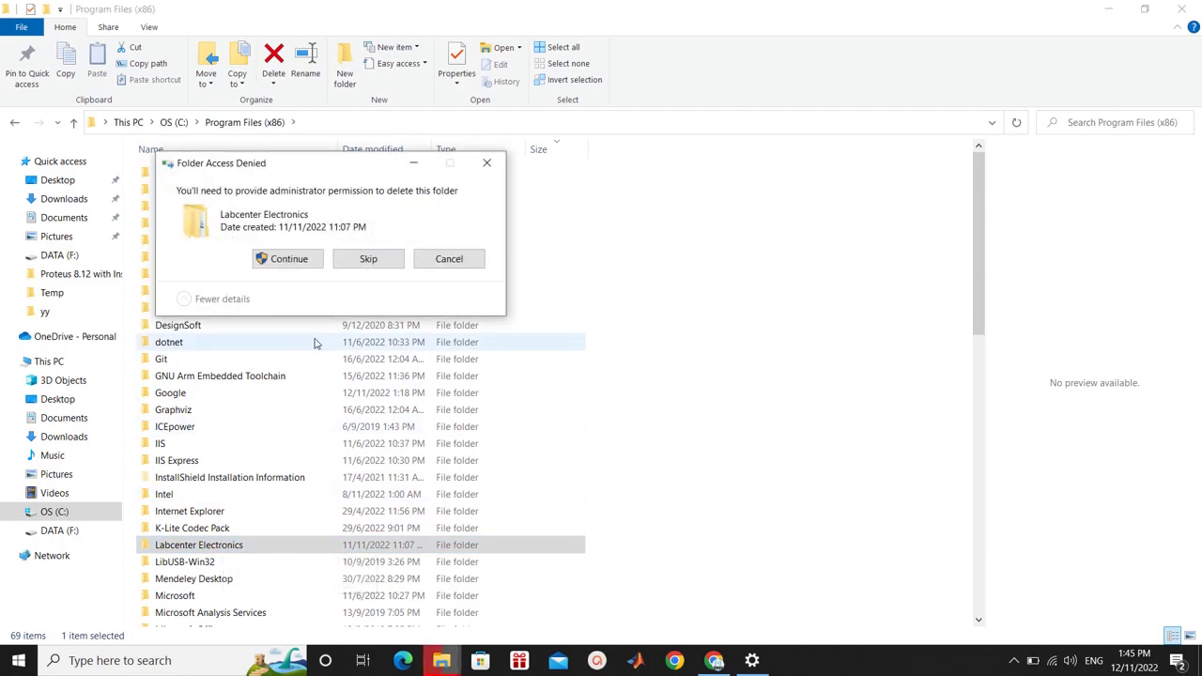
pyautogui.click(288, 259)
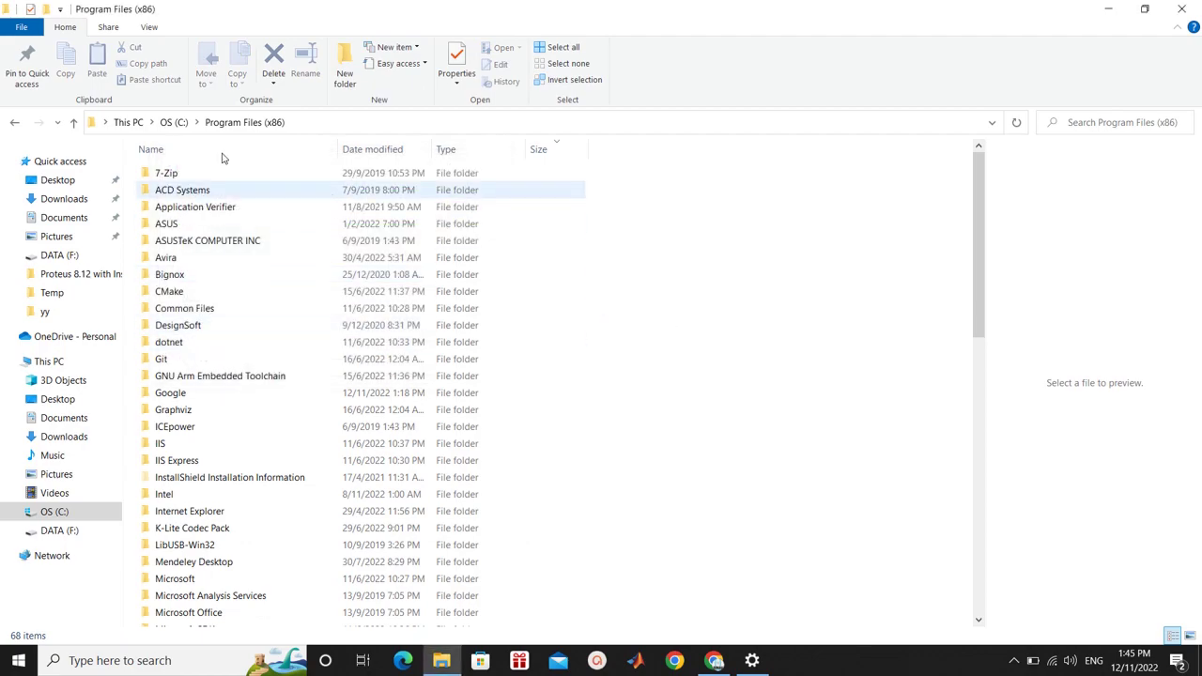
# Step: Return to the root of drive C and make sure hidden items are set to be shown
pyautogui.click(172, 122)
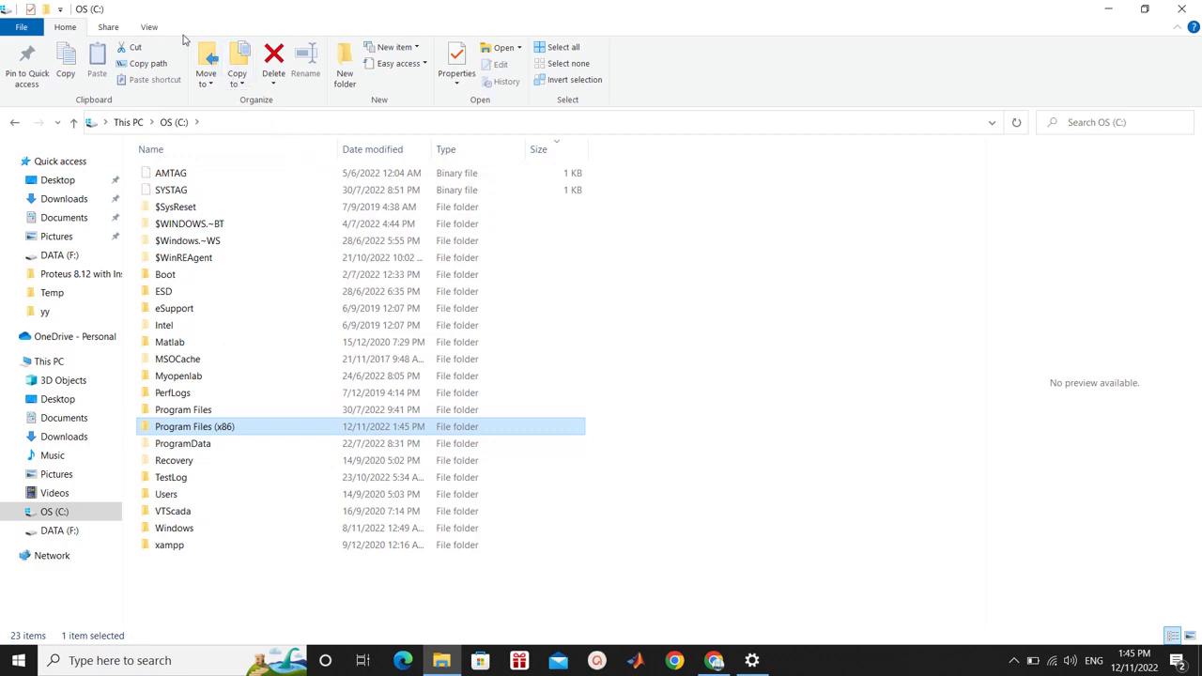
pyautogui.click(149, 27)
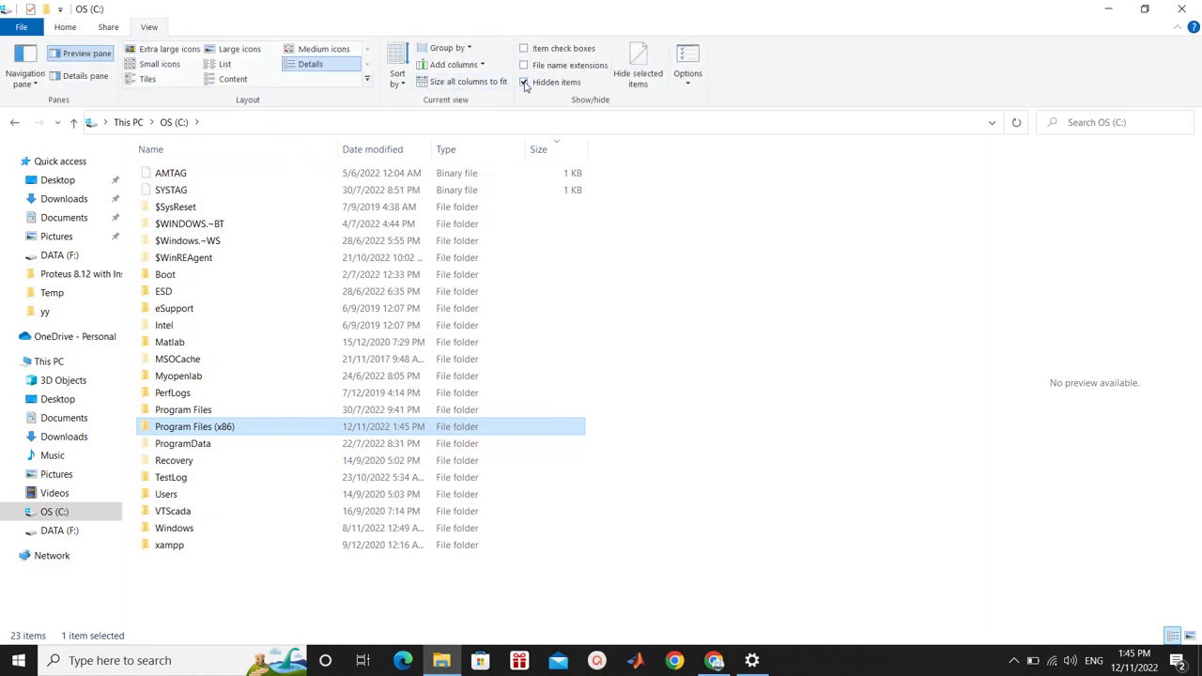
pyautogui.click(523, 83)
pyautogui.click(523, 83)
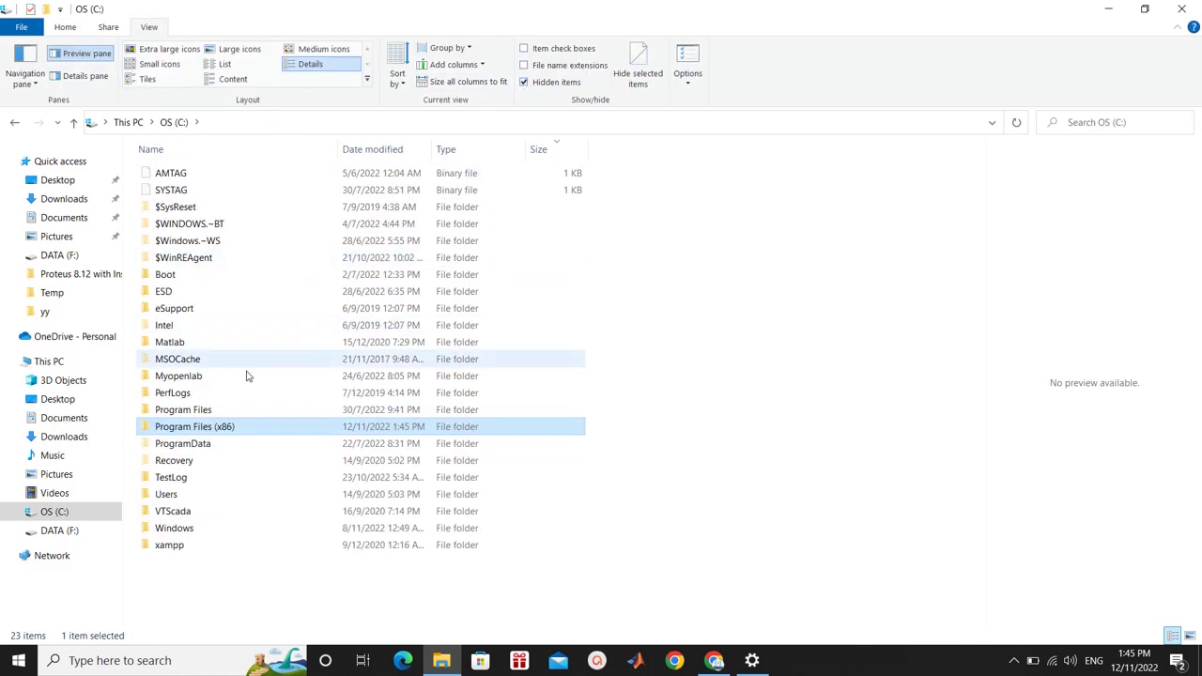
# Step: Look through the ProgramData folder on drive C for leftover Labcenter or Proteus folders
pyautogui.doubleClick(184, 446)
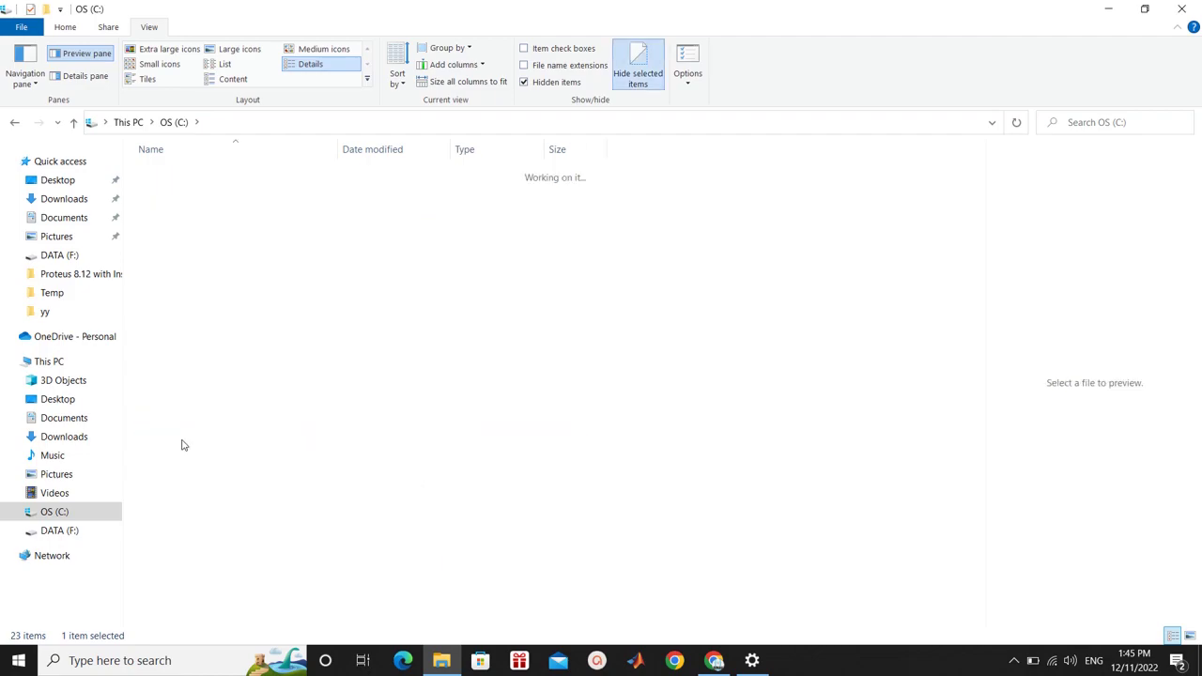
pyautogui.scroll(-6, 720, 401)
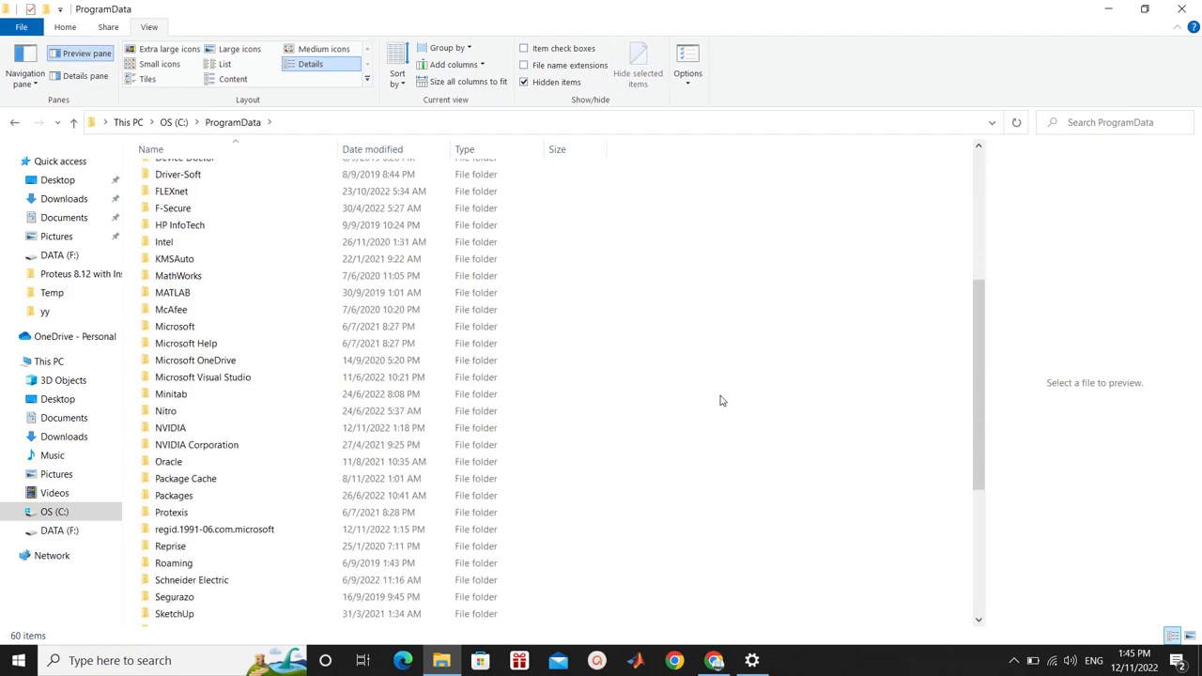
pyautogui.scroll(-5, 720, 401)
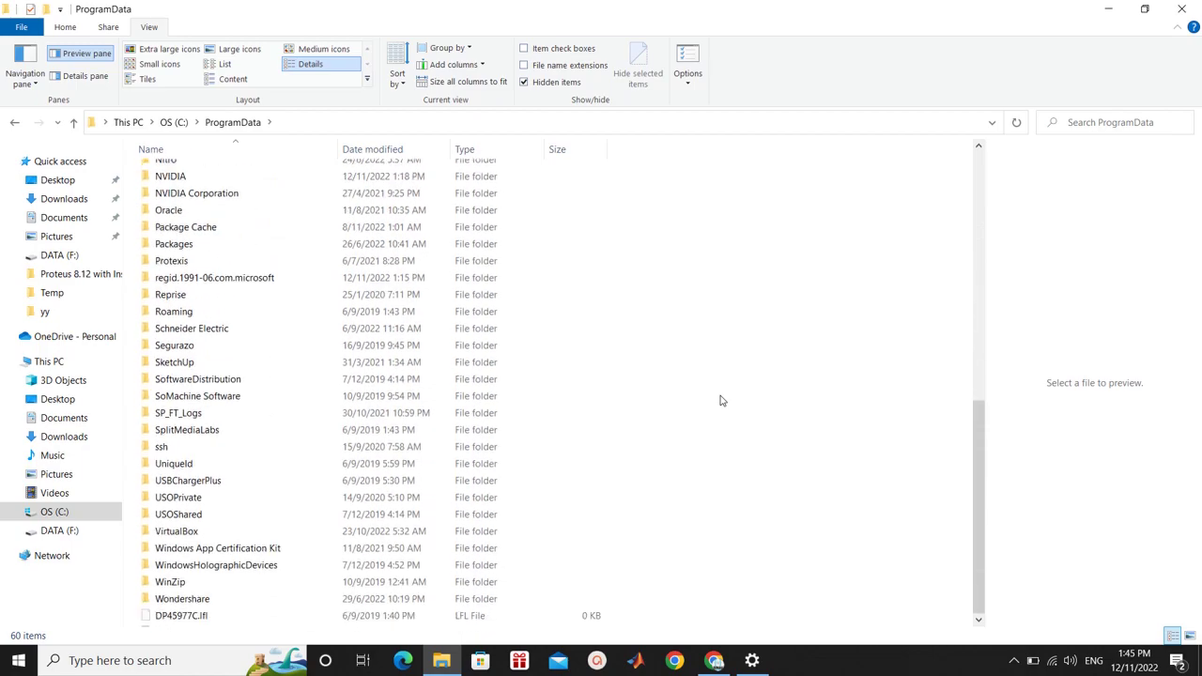
pyautogui.scroll(10, 720, 401)
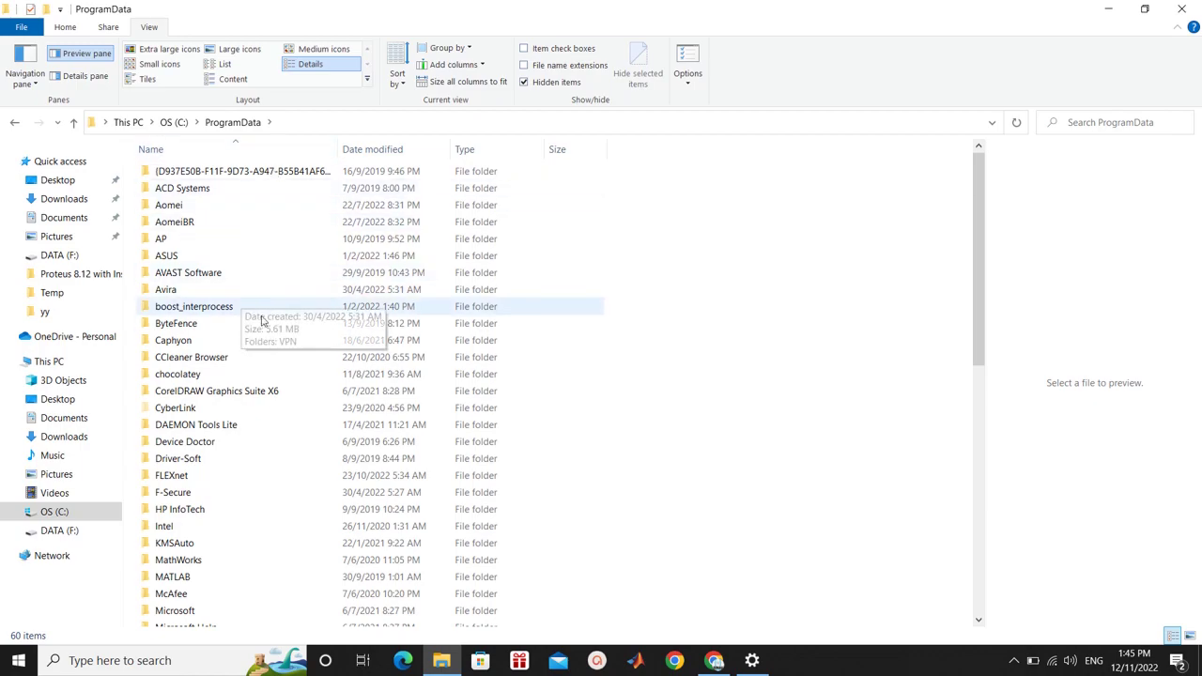
pyautogui.scroll(-5, 255, 441)
pyautogui.scroll(-2, 256, 441)
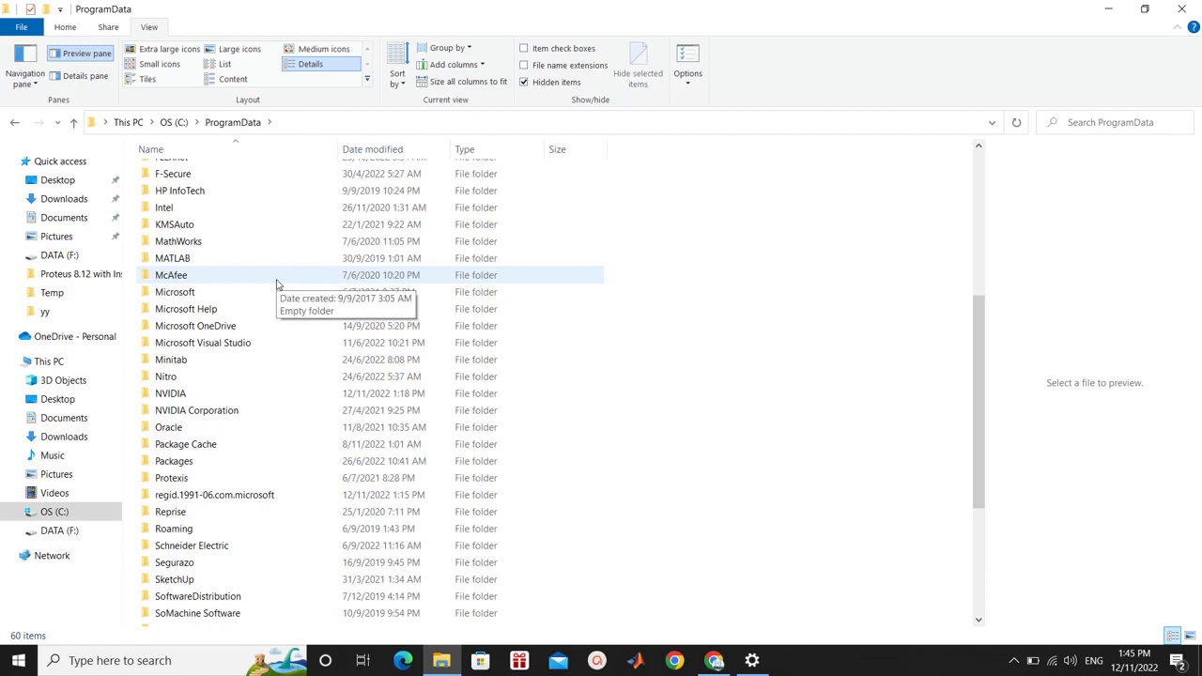
pyautogui.scroll(7, 277, 284)
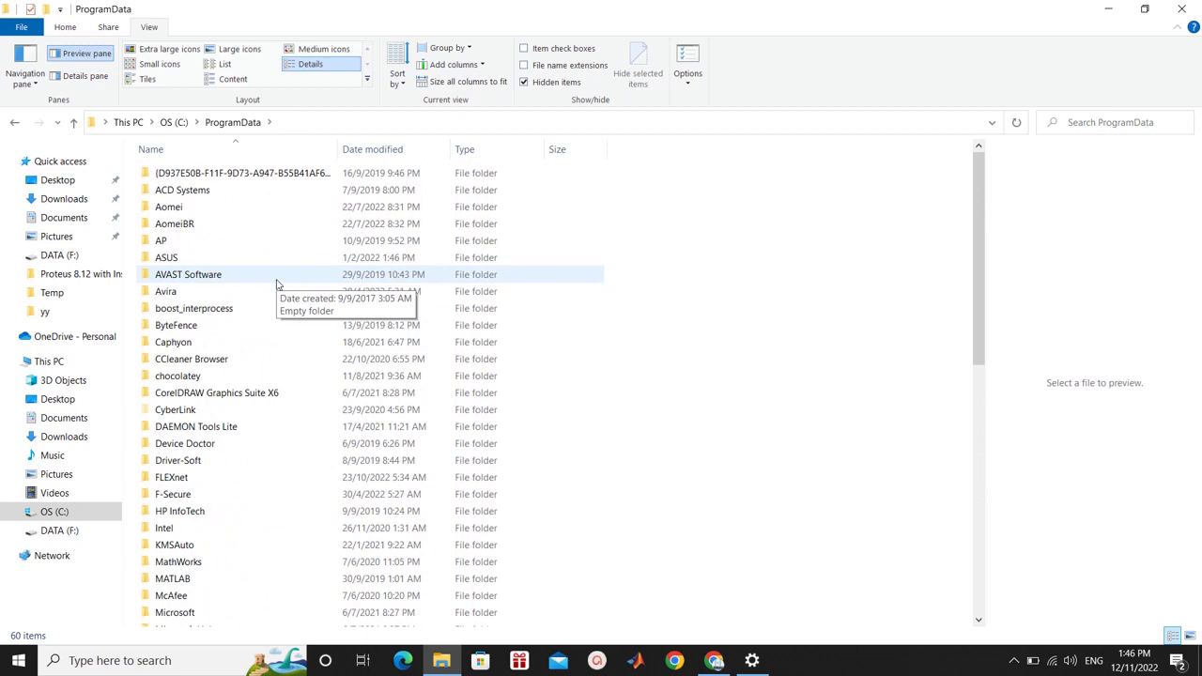
# Step: Look through the Program Files folder on drive C for leftover Labcenter or Proteus folders
pyautogui.click(172, 122)
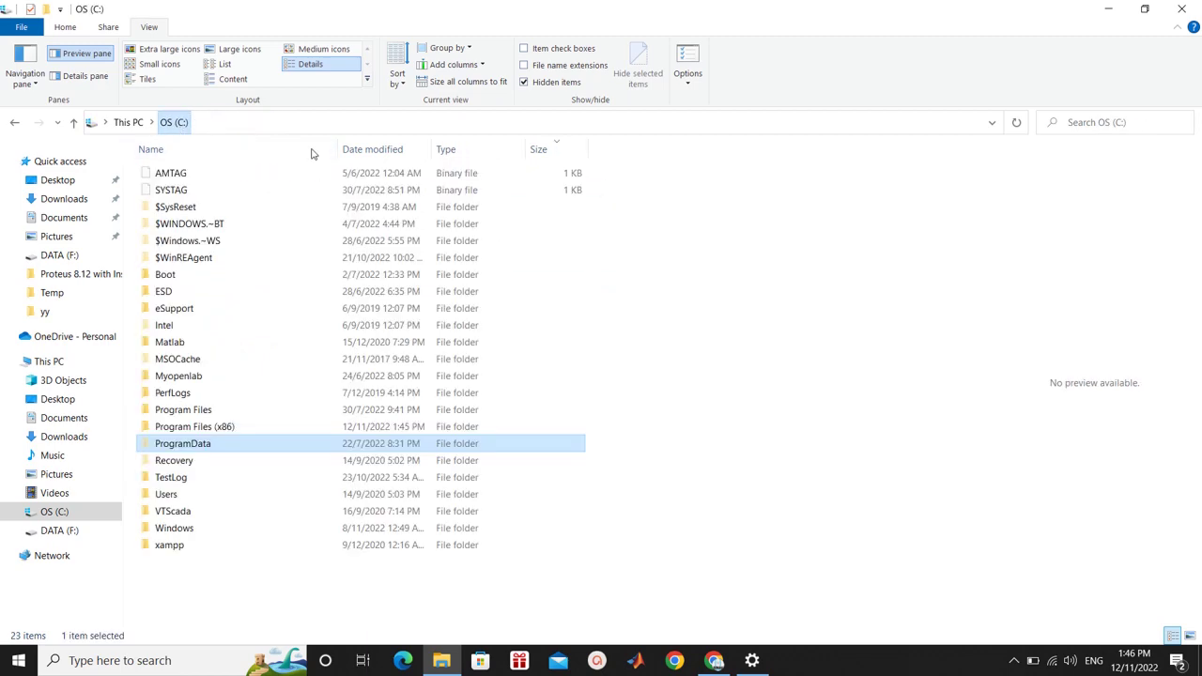
pyautogui.click(247, 415)
pyautogui.doubleClick(247, 415)
pyautogui.scroll(-5, 247, 421)
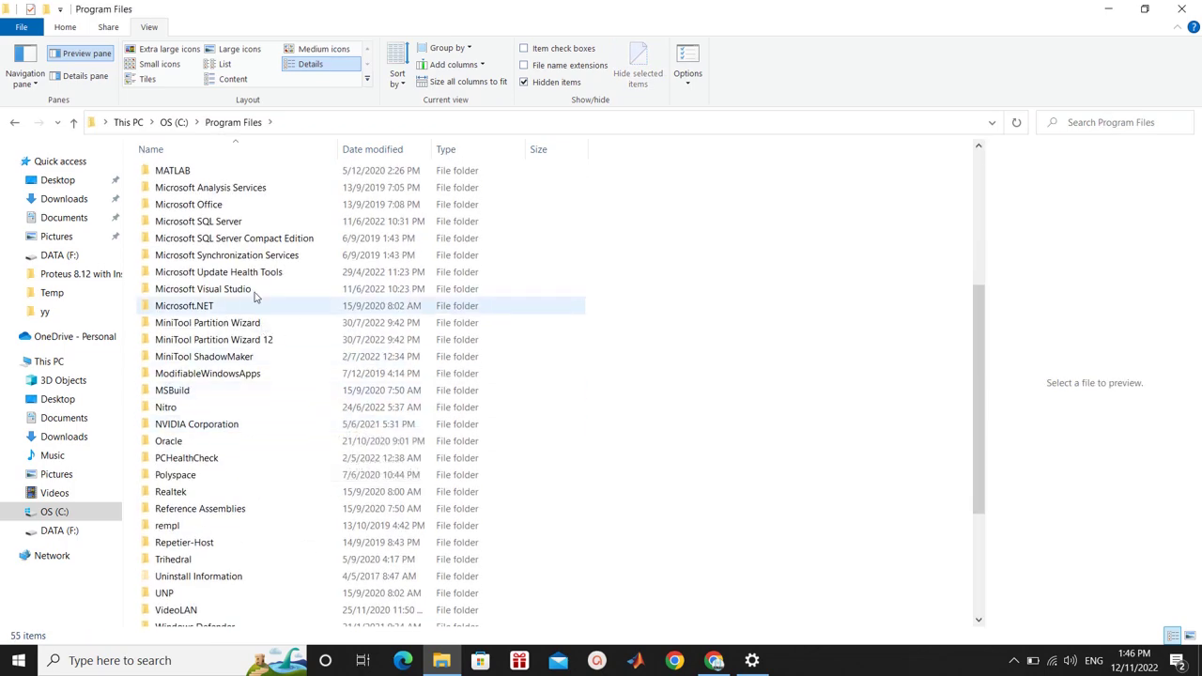
pyautogui.scroll(-3, 250, 441)
pyautogui.scroll(5, 250, 441)
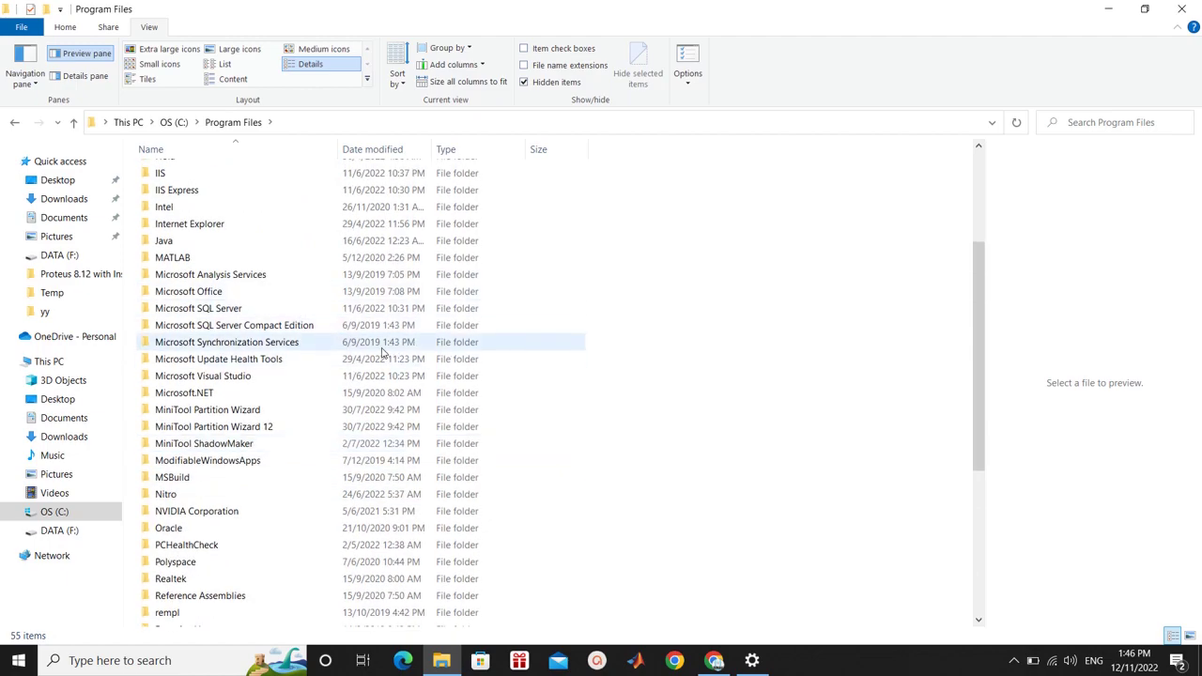
# Step: Run the regedit command to open the Registry Editor
pyautogui.press('super+r')
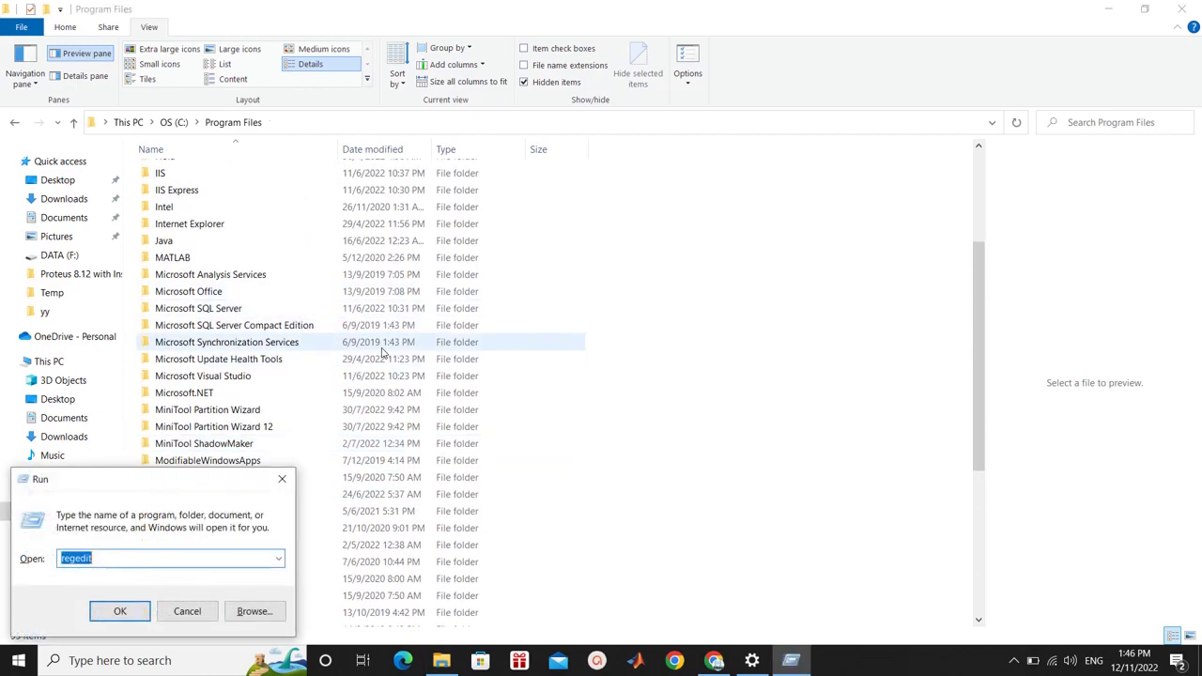
pyautogui.click(104, 557)
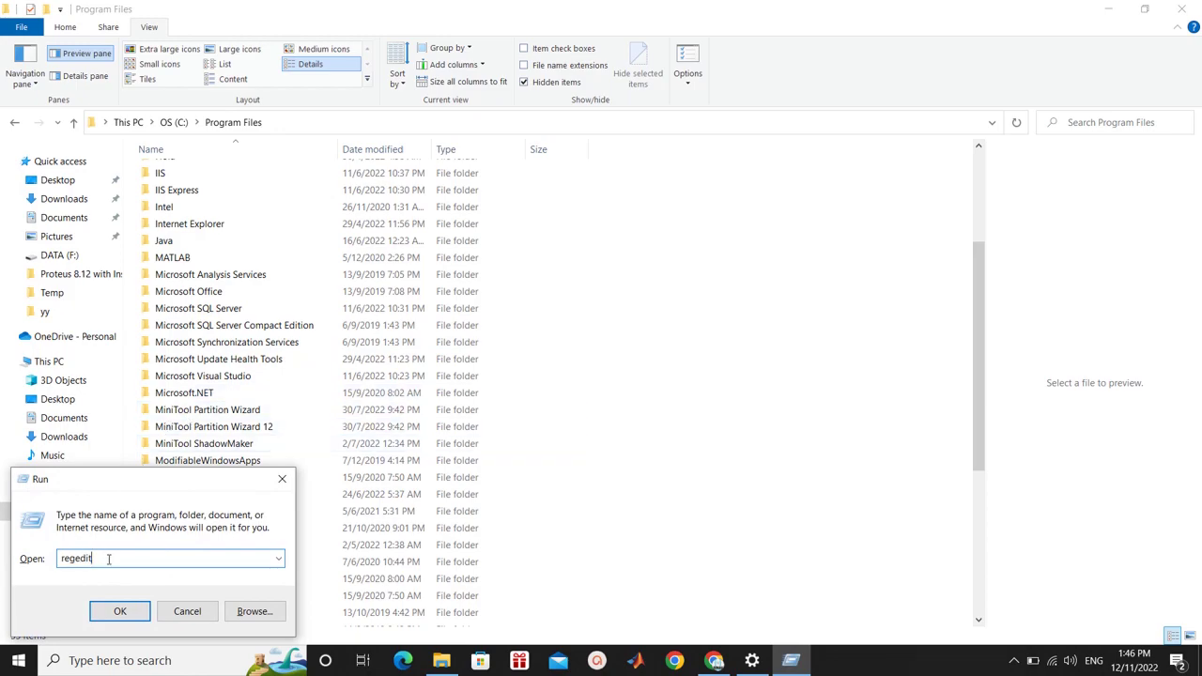
pyautogui.click(120, 610)
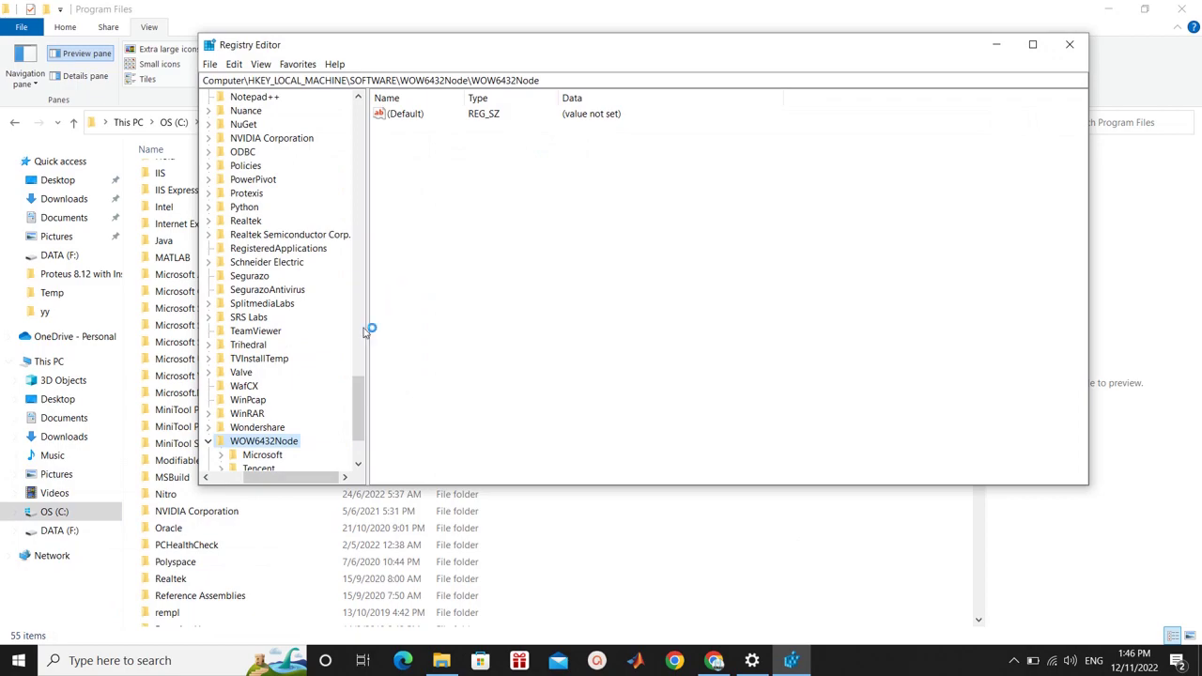
# Step: Expand HKEY_LOCAL_MACHINE in the registry tree and select its SOFTWARE key
pyautogui.moveTo(362, 401); pyautogui.dragTo(366, 67)
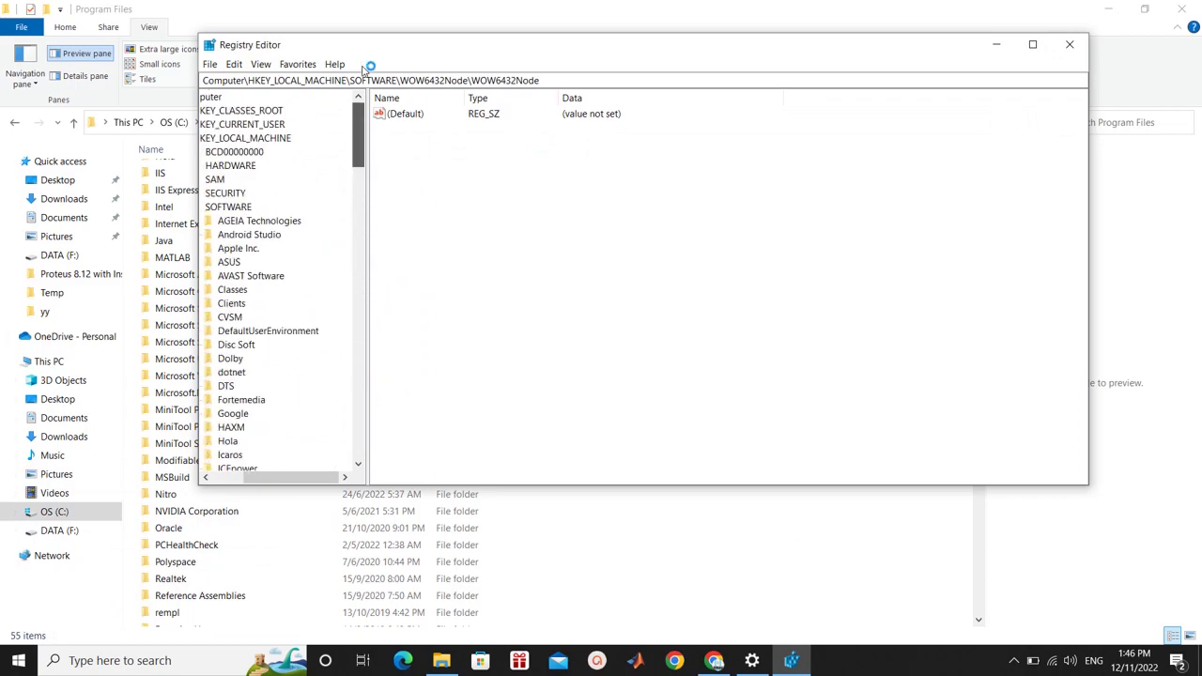
pyautogui.moveTo(260, 477); pyautogui.dragTo(225, 477)
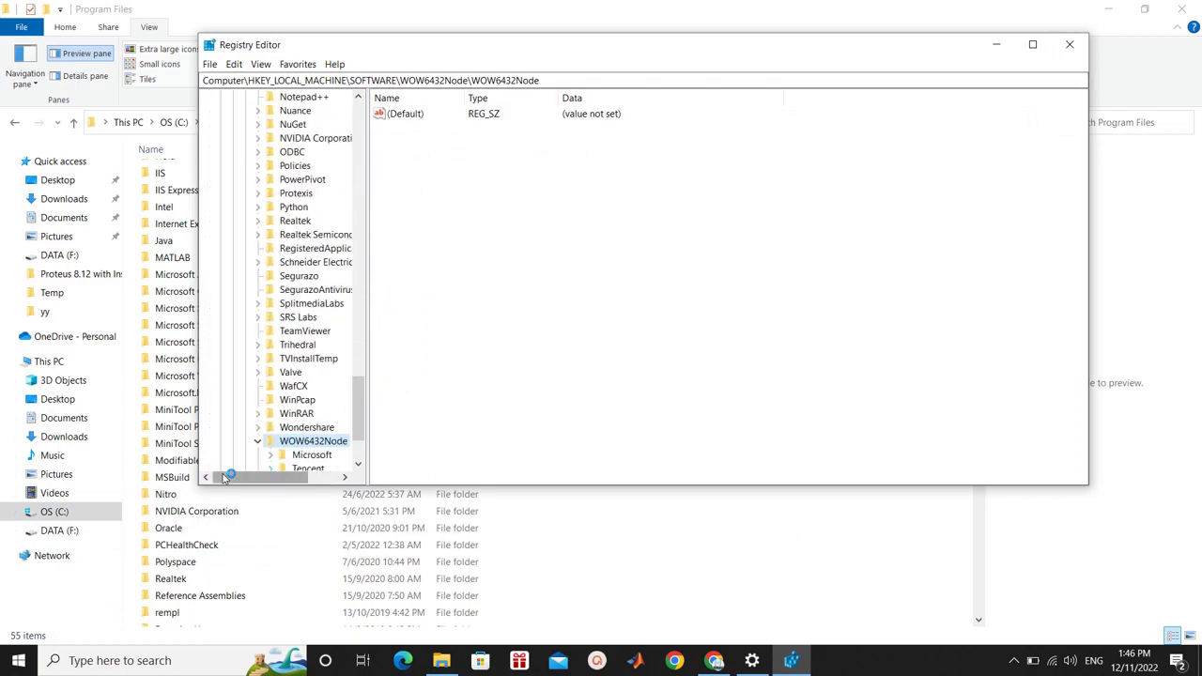
pyautogui.moveTo(363, 416); pyautogui.dragTo(354, 111)
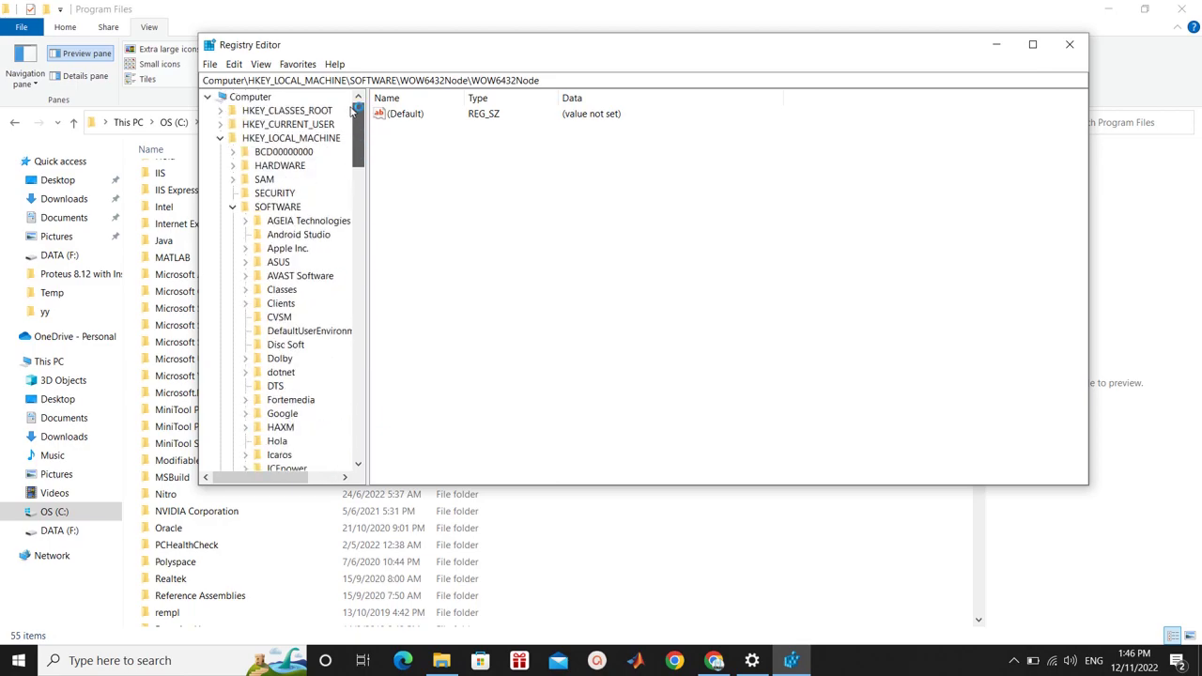
pyautogui.click(220, 138)
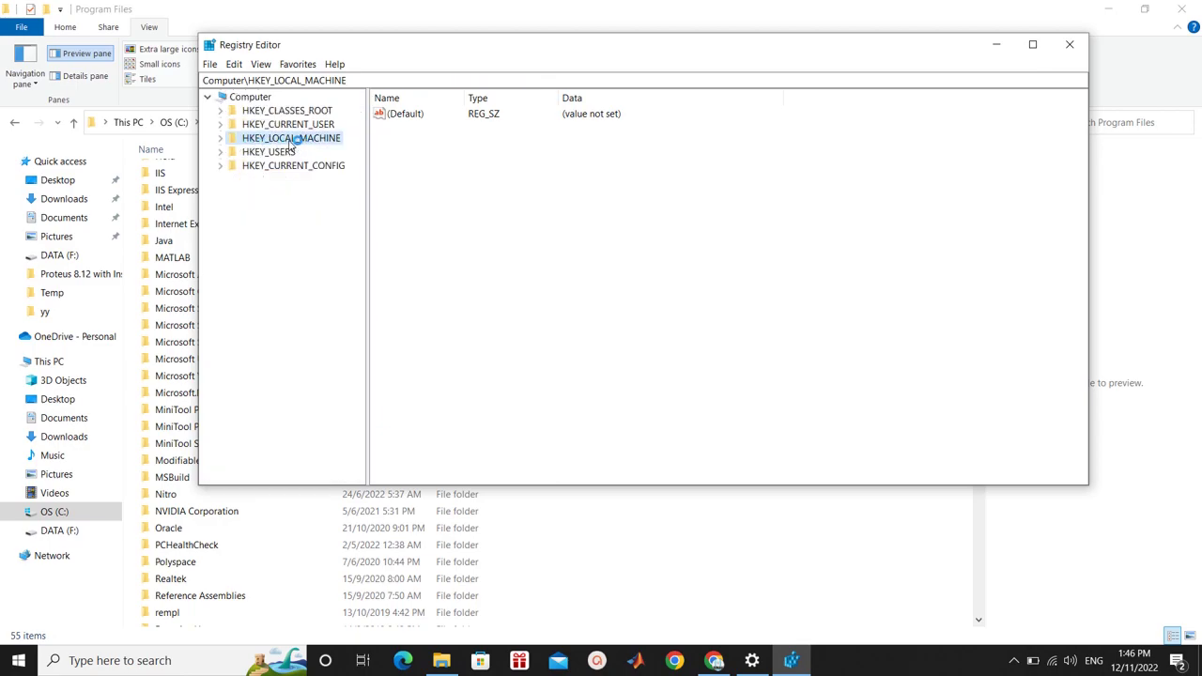
pyautogui.click(220, 138)
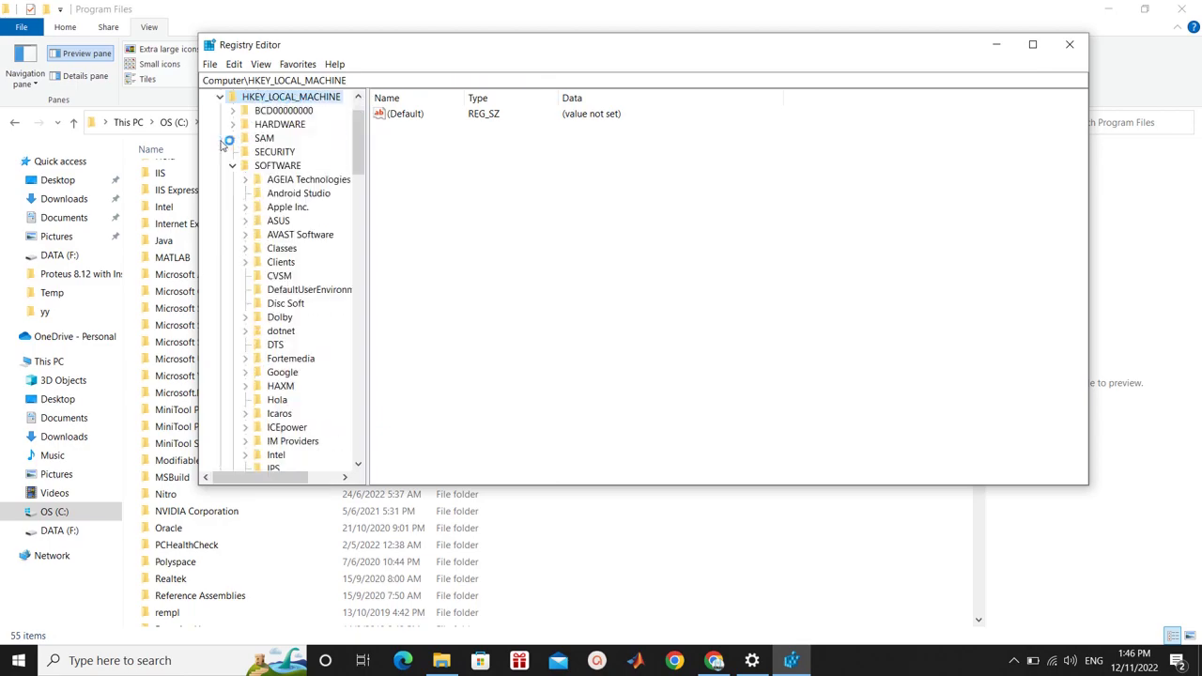
pyautogui.click(263, 167)
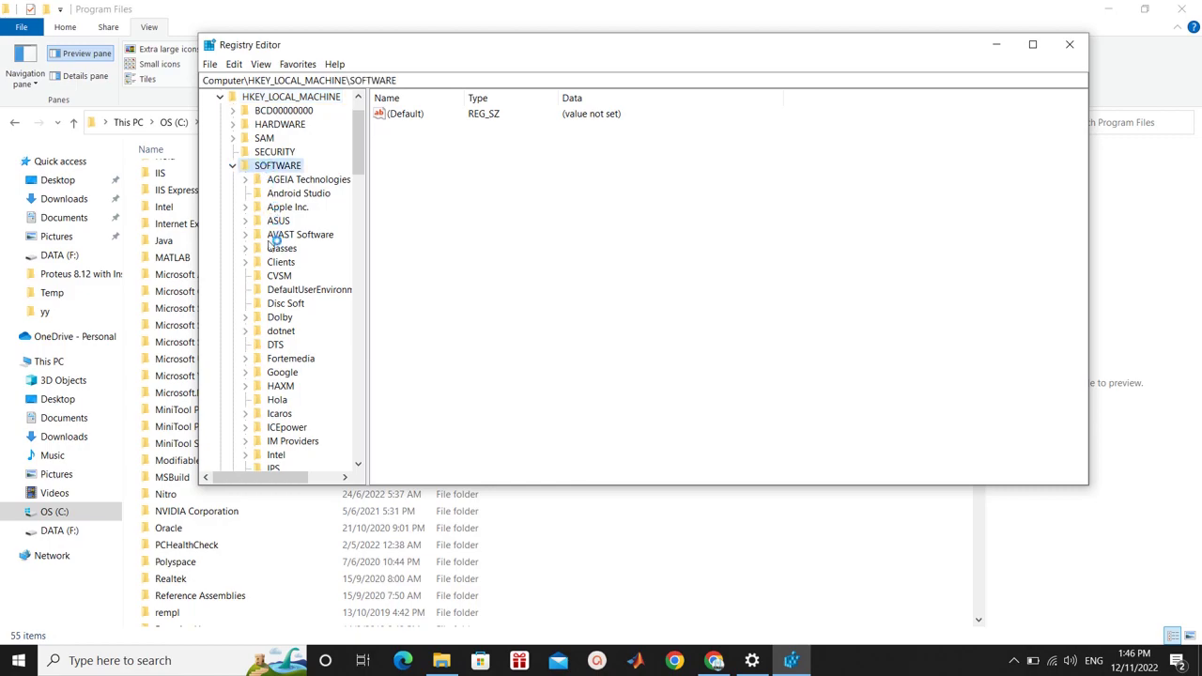
# Step: Expand WOW6432Node under SOFTWARE, then select and expand its Labcenter Electronics key
pyautogui.scroll(-9, 274, 277)
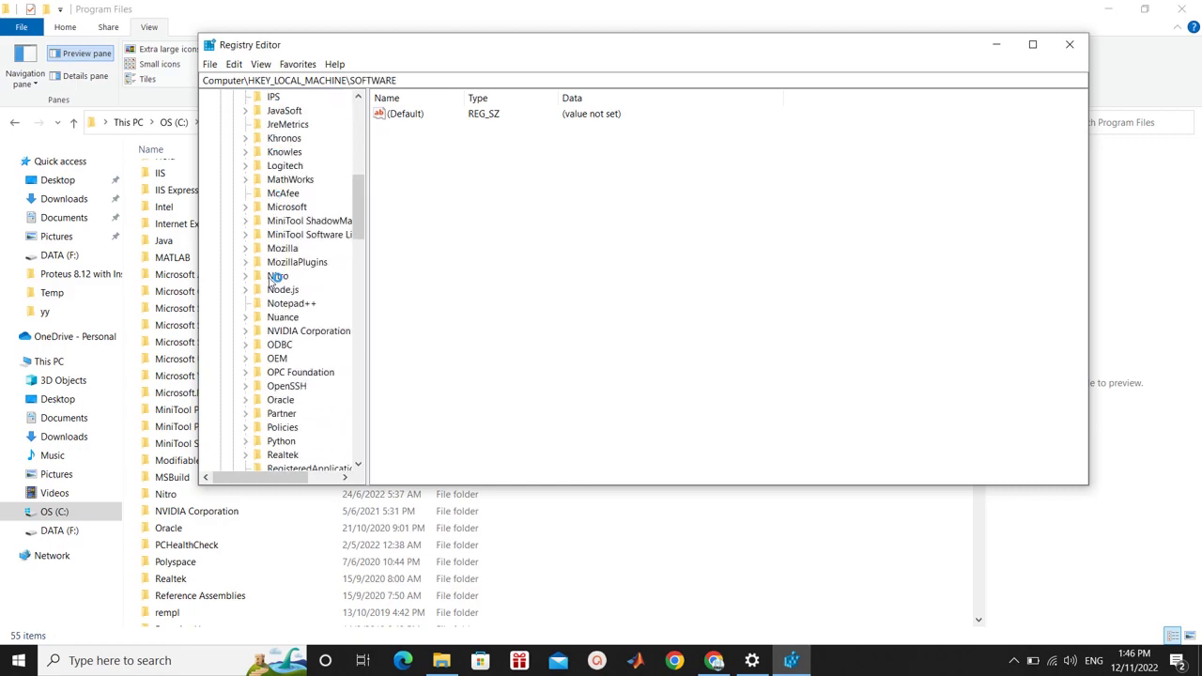
pyautogui.scroll(-9, 274, 278)
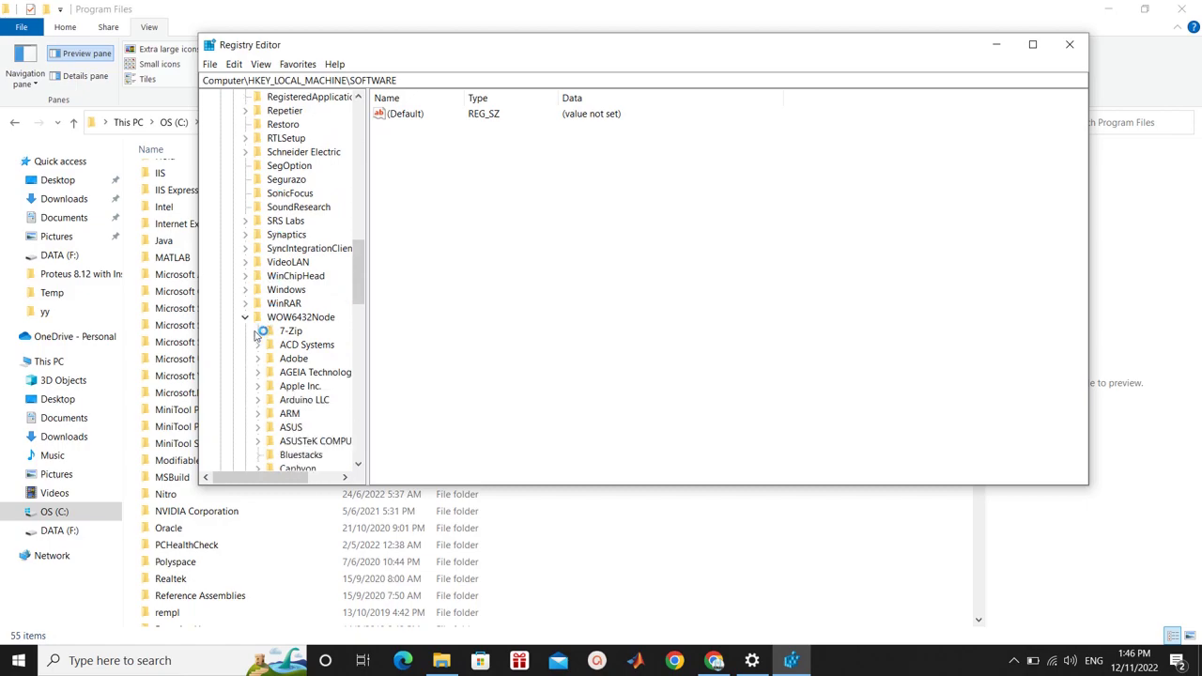
pyautogui.click(247, 317)
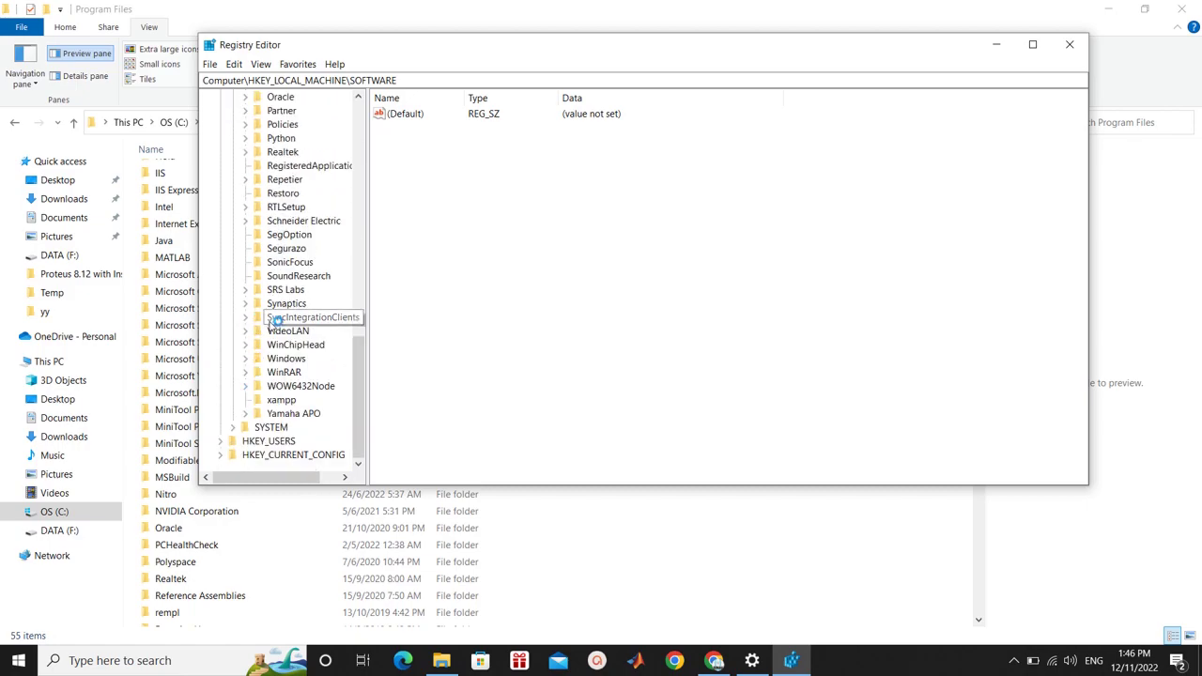
pyautogui.click(245, 386)
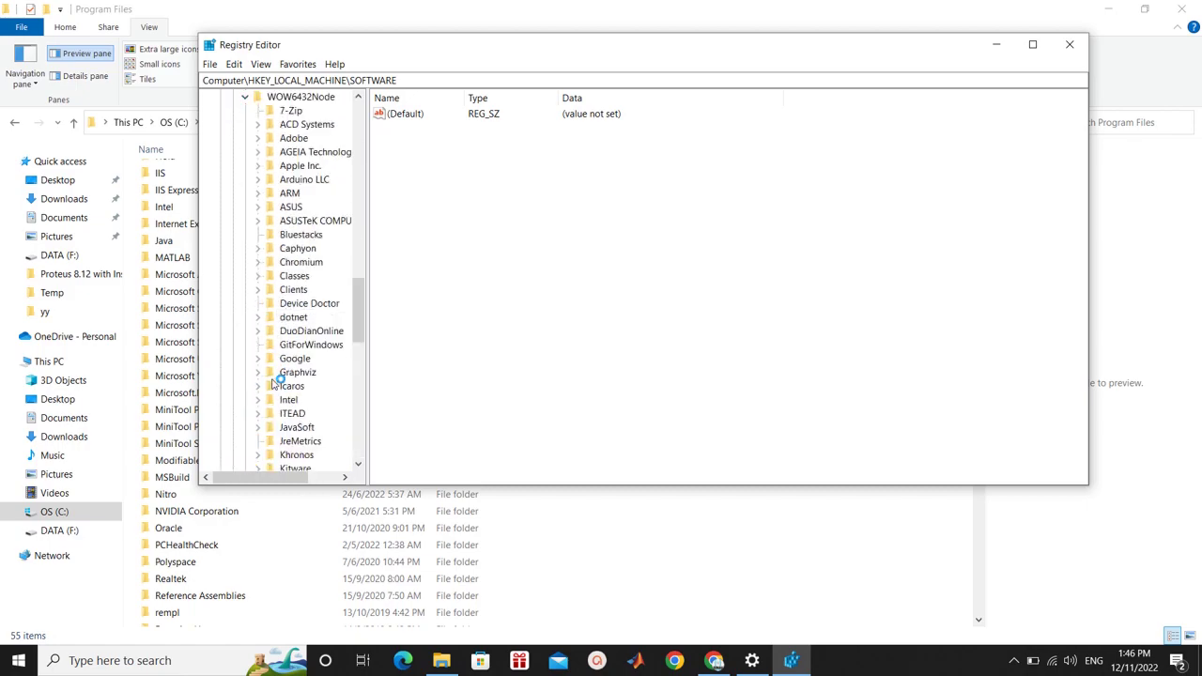
pyautogui.scroll(-4, 307, 321)
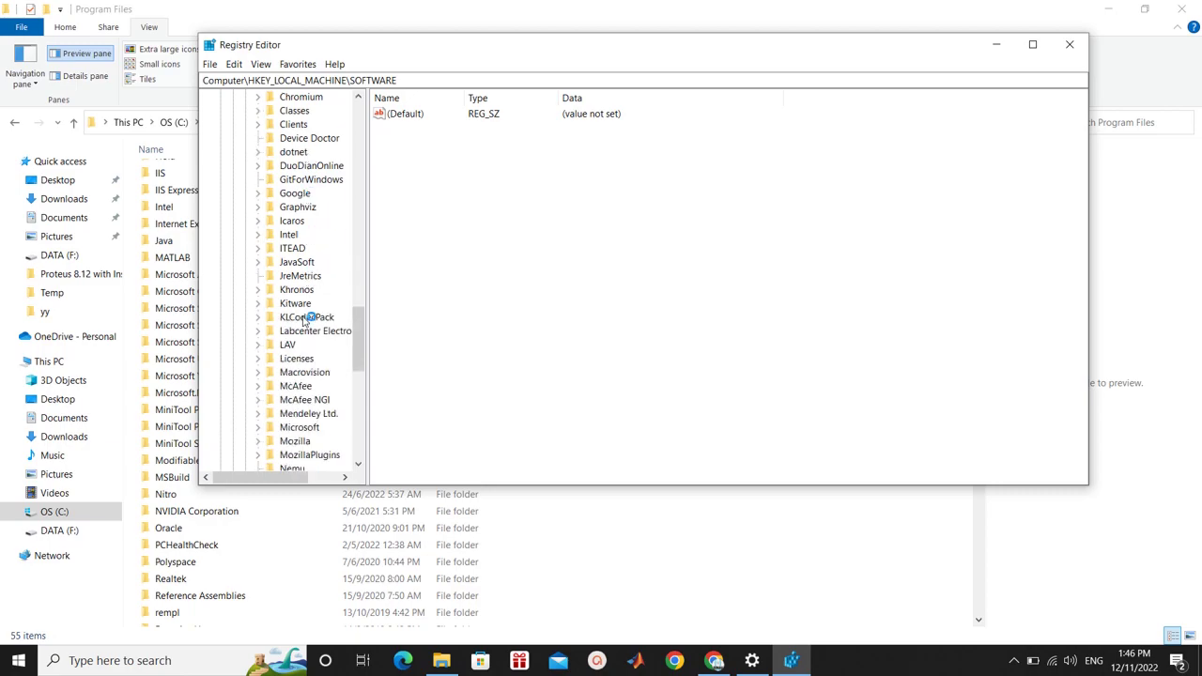
pyautogui.click(304, 332)
pyautogui.doubleClick(303, 333)
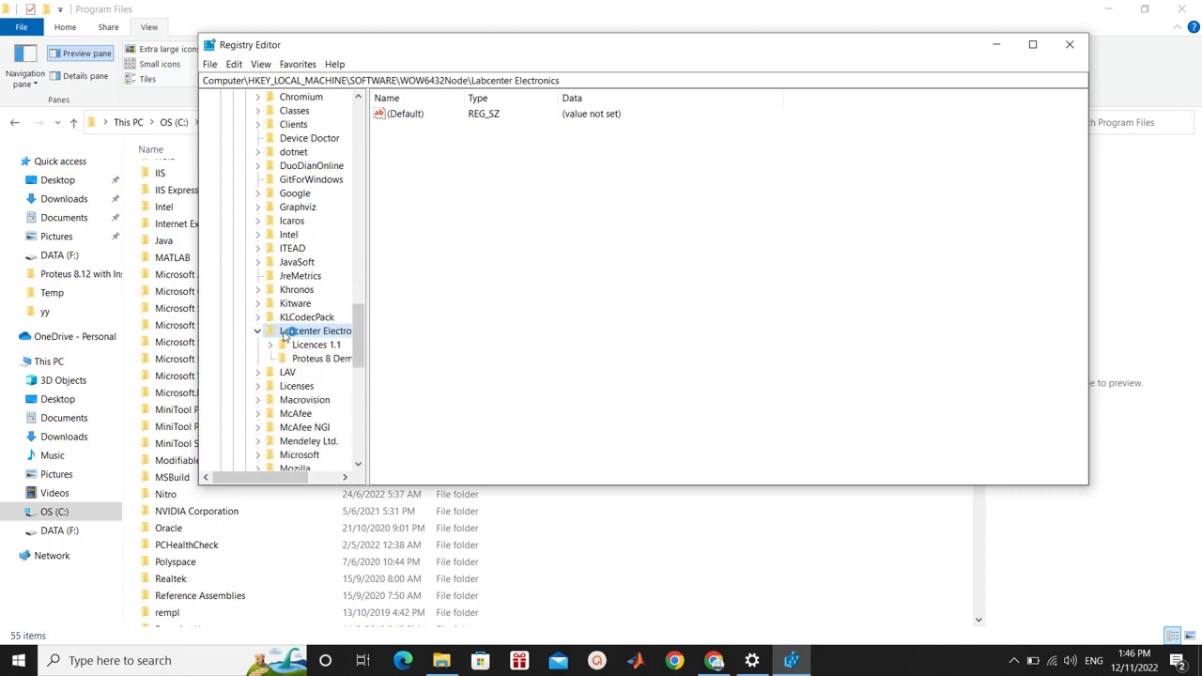
# Step: Delete the Labcenter Electronics key and all its subkeys from the registry, and close the Registry Editor
pyautogui.rightClick(285, 337)
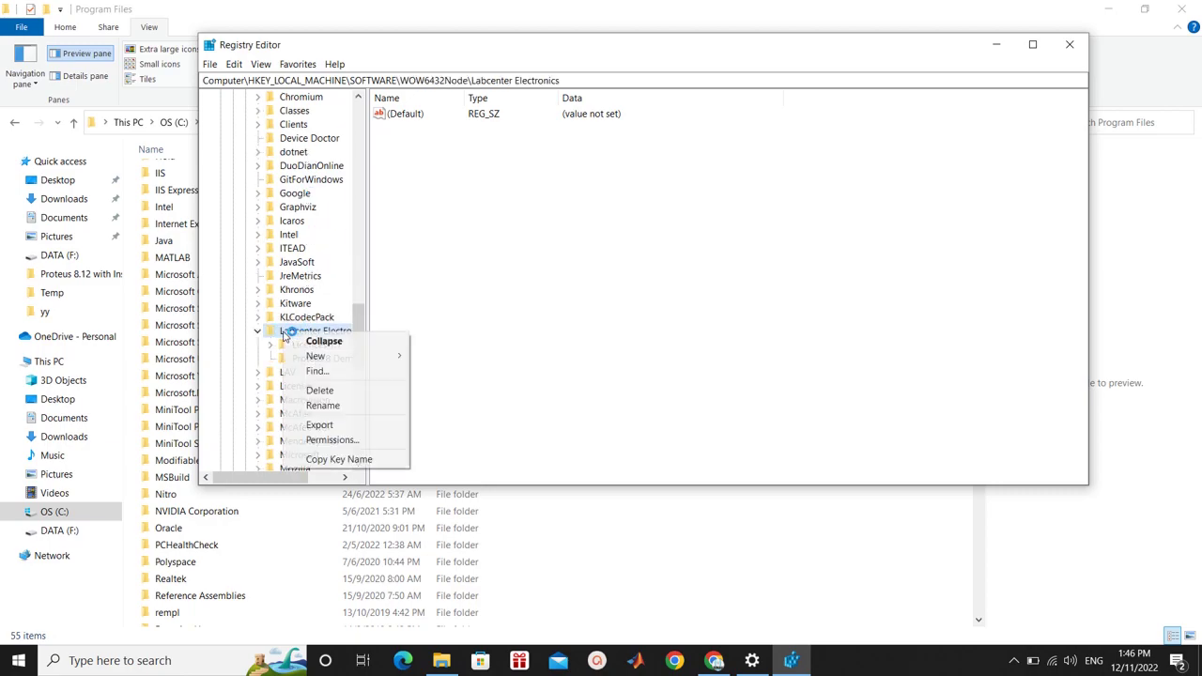
pyautogui.click(324, 389)
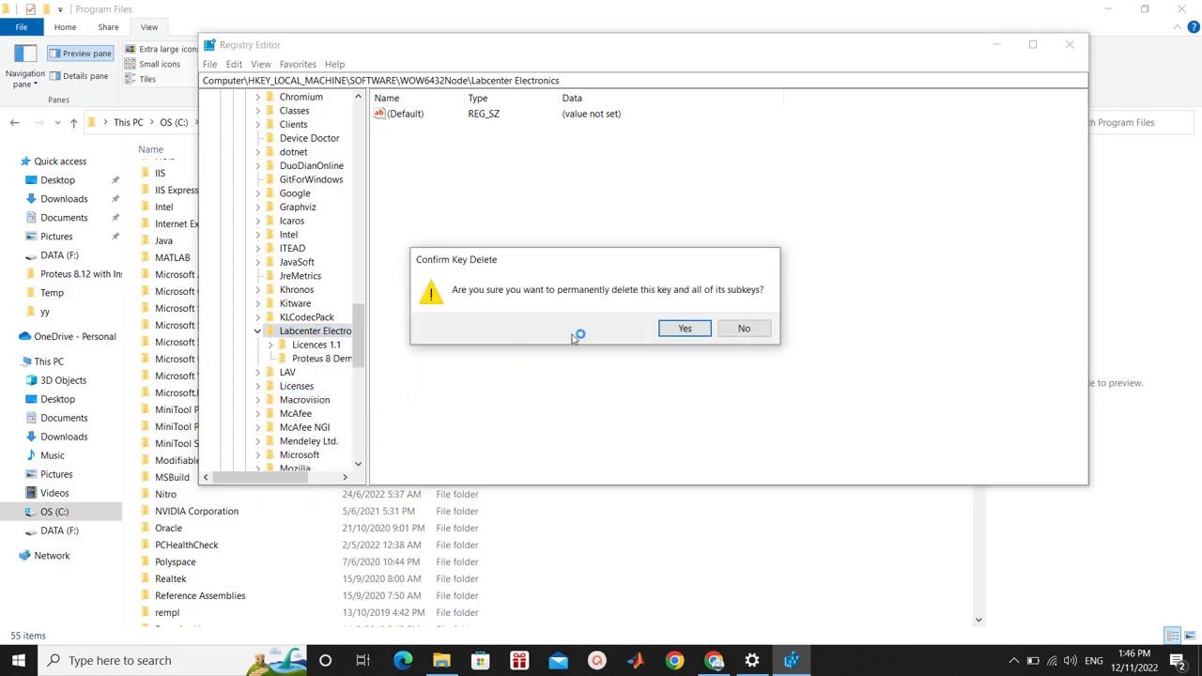
pyautogui.click(685, 329)
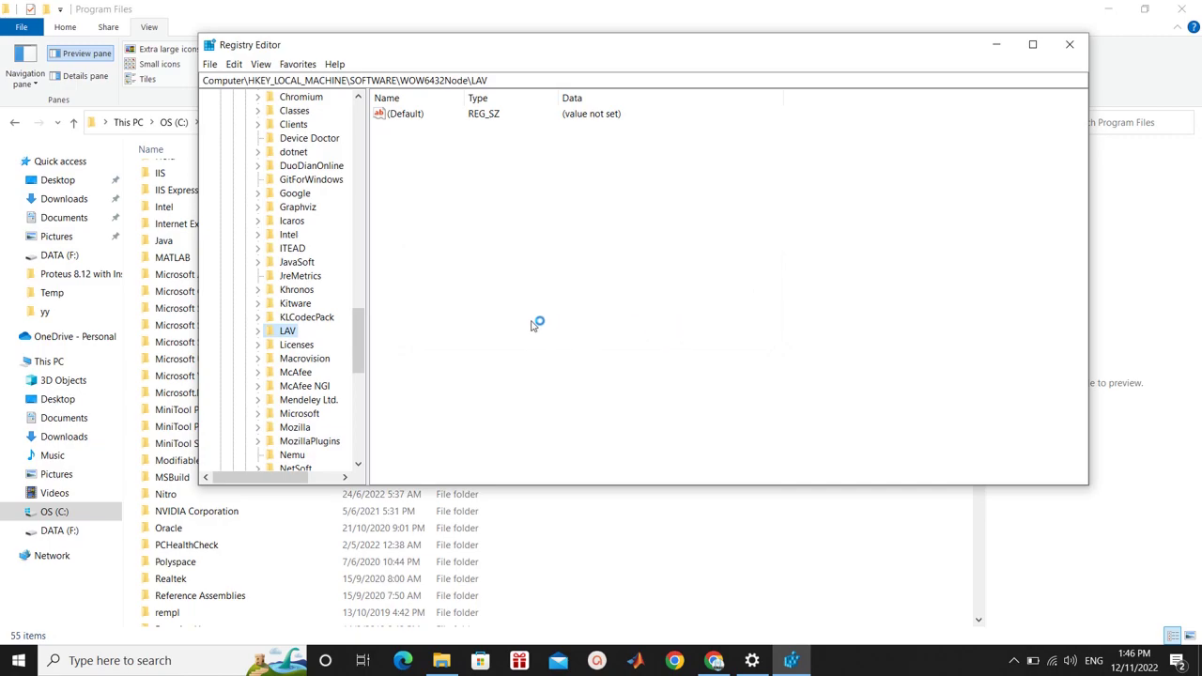
pyautogui.click(1070, 45)
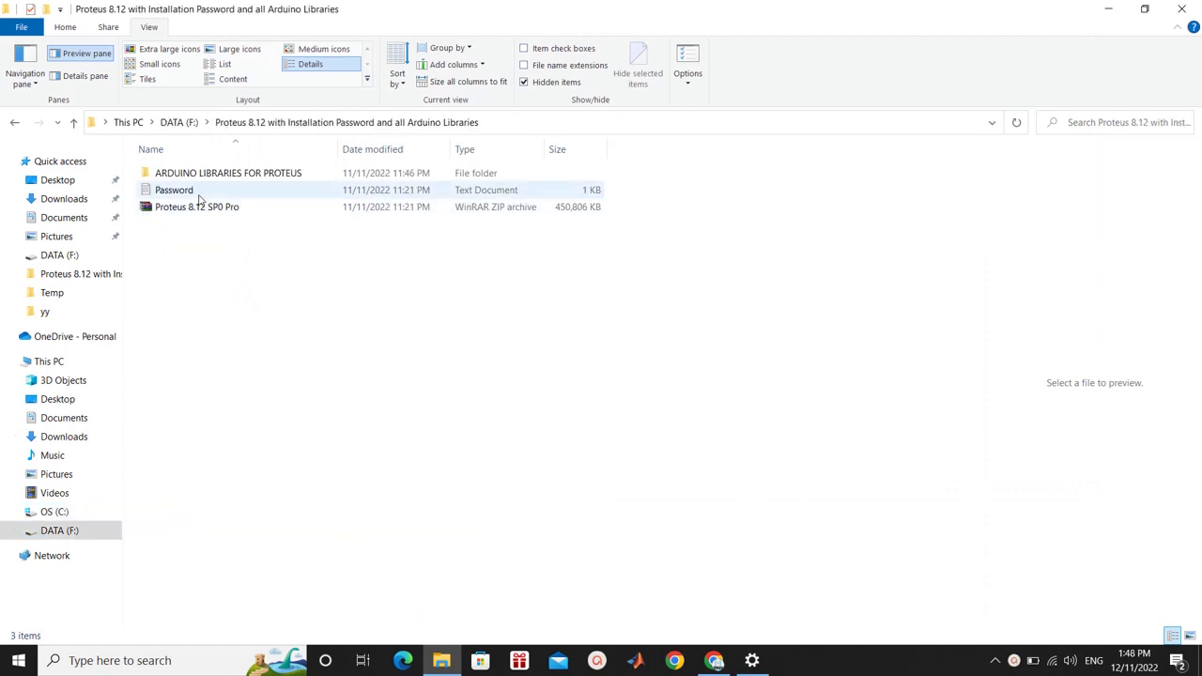
# Step: Copy the archive password from the Password text file in the Proteus 8.12 package folder and close the file
pyautogui.doubleClick(195, 194)
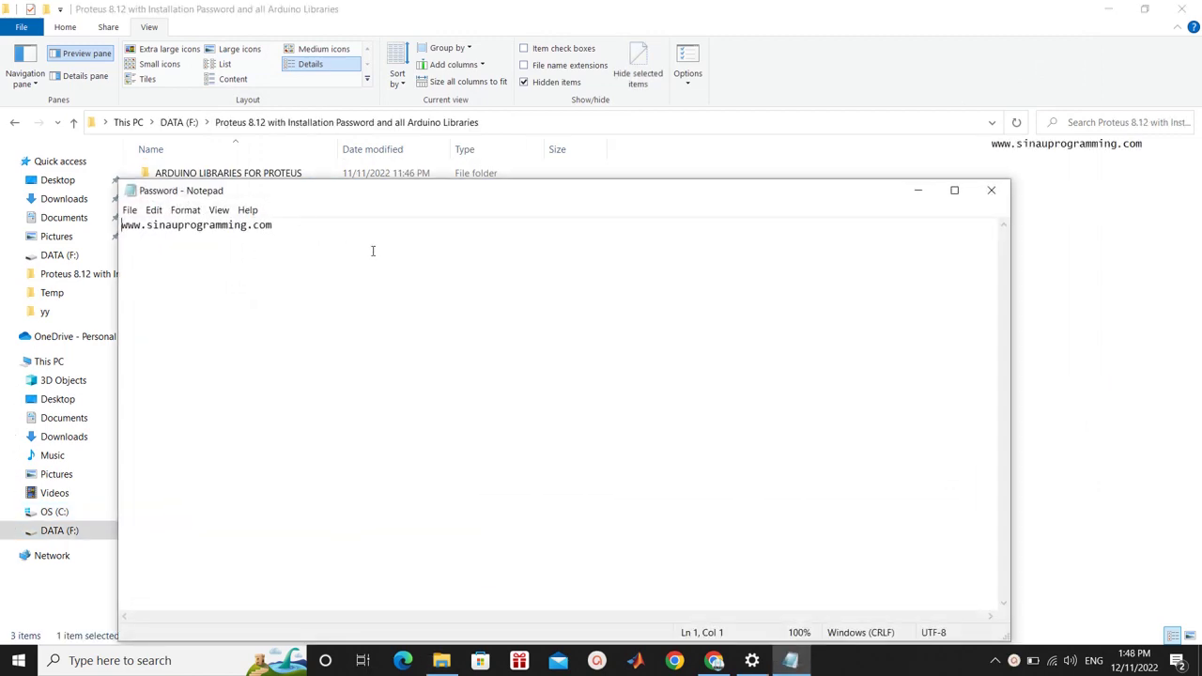
pyautogui.click(377, 250)
pyautogui.hotkey('ctrl', 'a')
pyautogui.hotkey('ctrl', 'c')
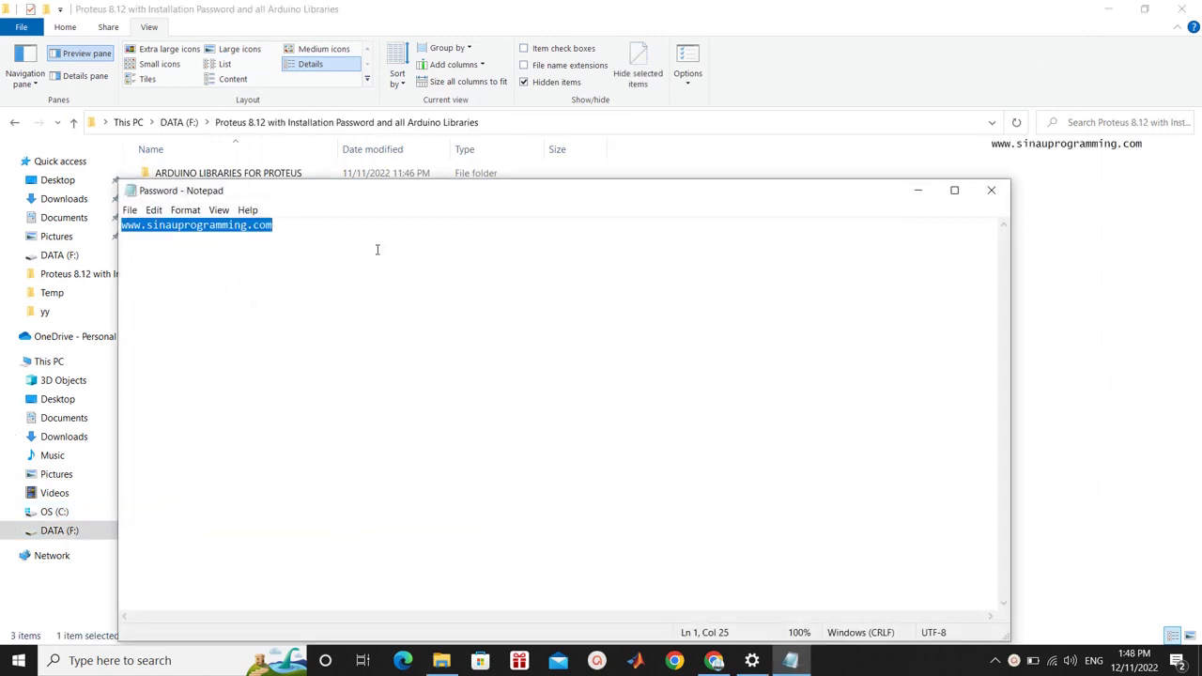
pyautogui.click(990, 191)
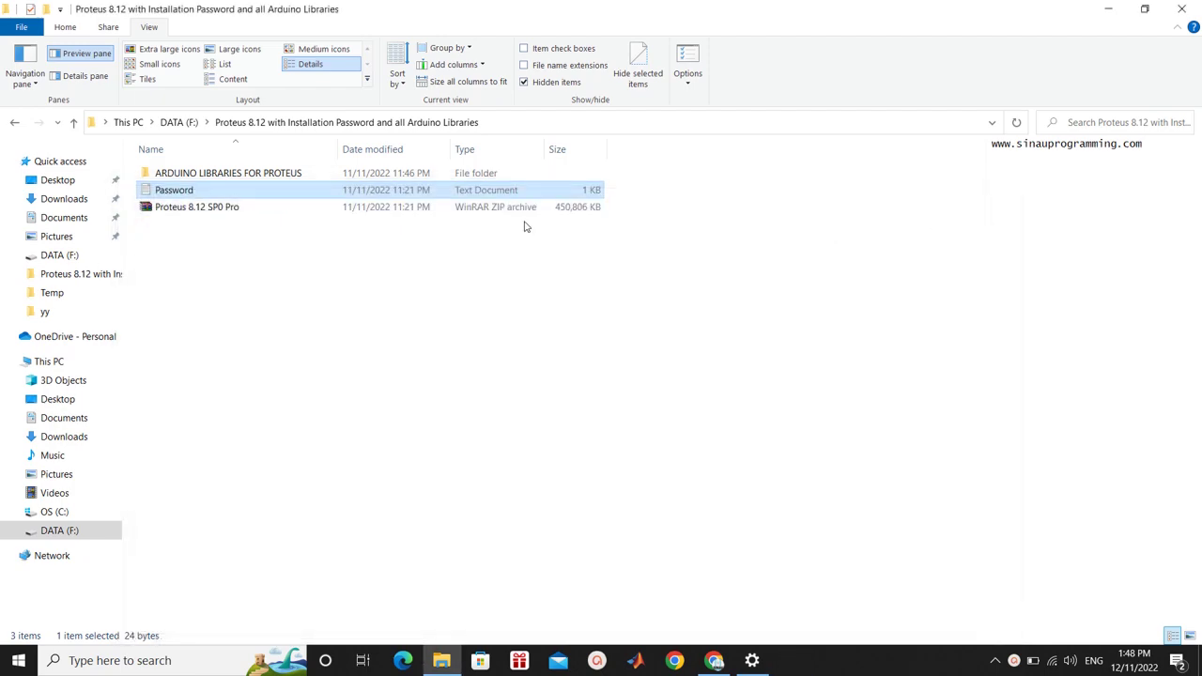
# Step: Extract the Proteus 8.12 SP0 Pro ZIP archive into the current folder, pasting the archive password
pyautogui.click(236, 207)
pyautogui.rightClick(235, 207)
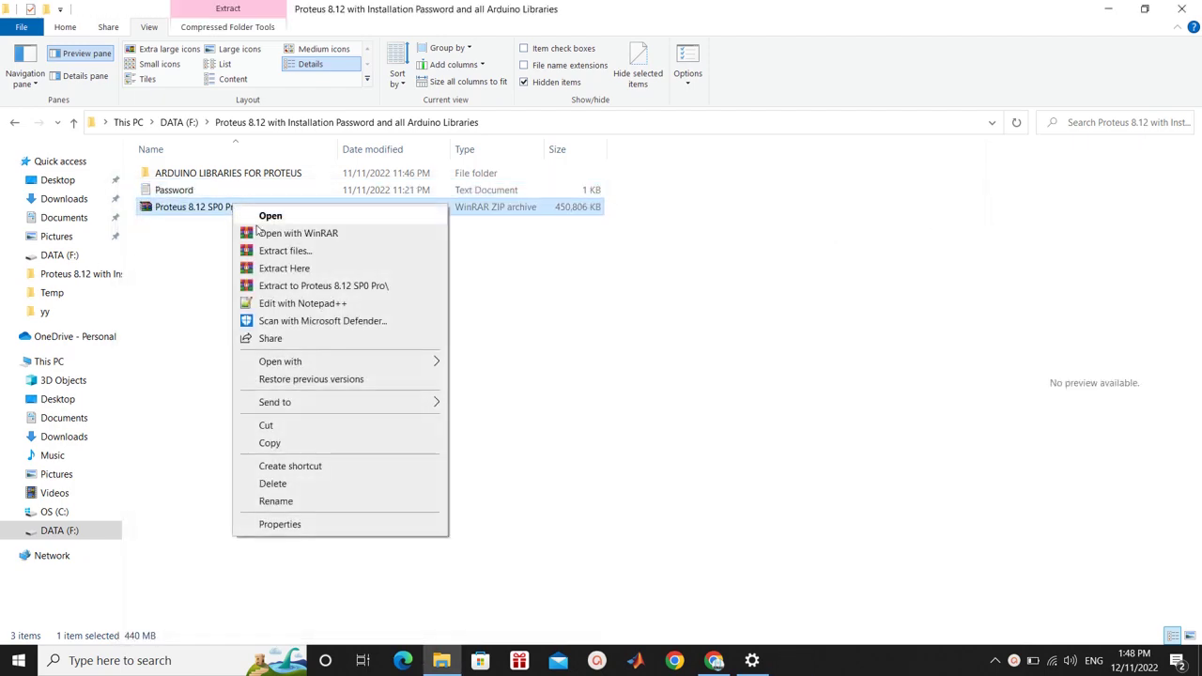
pyautogui.click(295, 270)
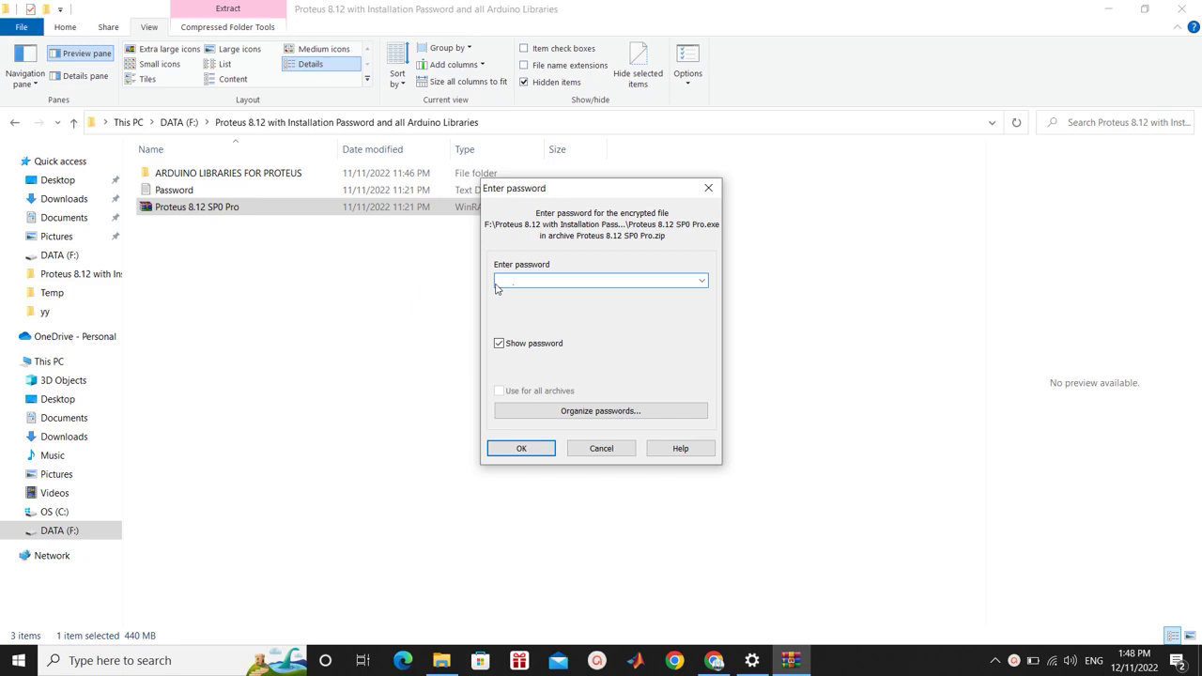
pyautogui.hotkey('ctrl', 'v')
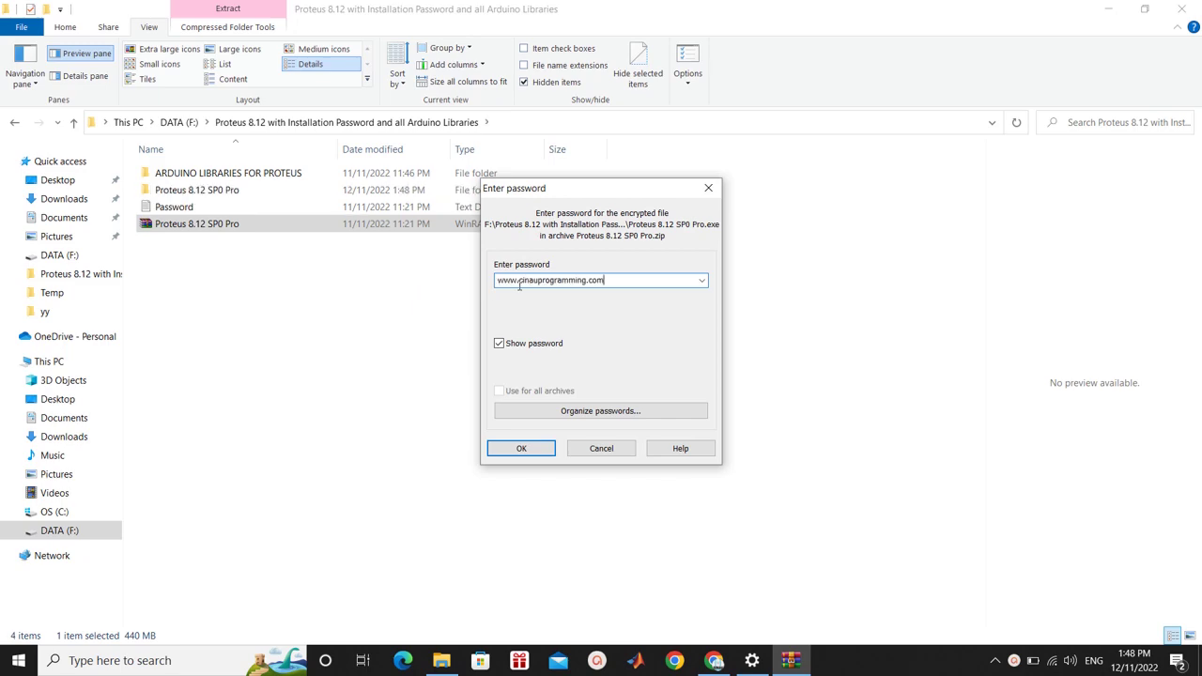
pyautogui.click(545, 451)
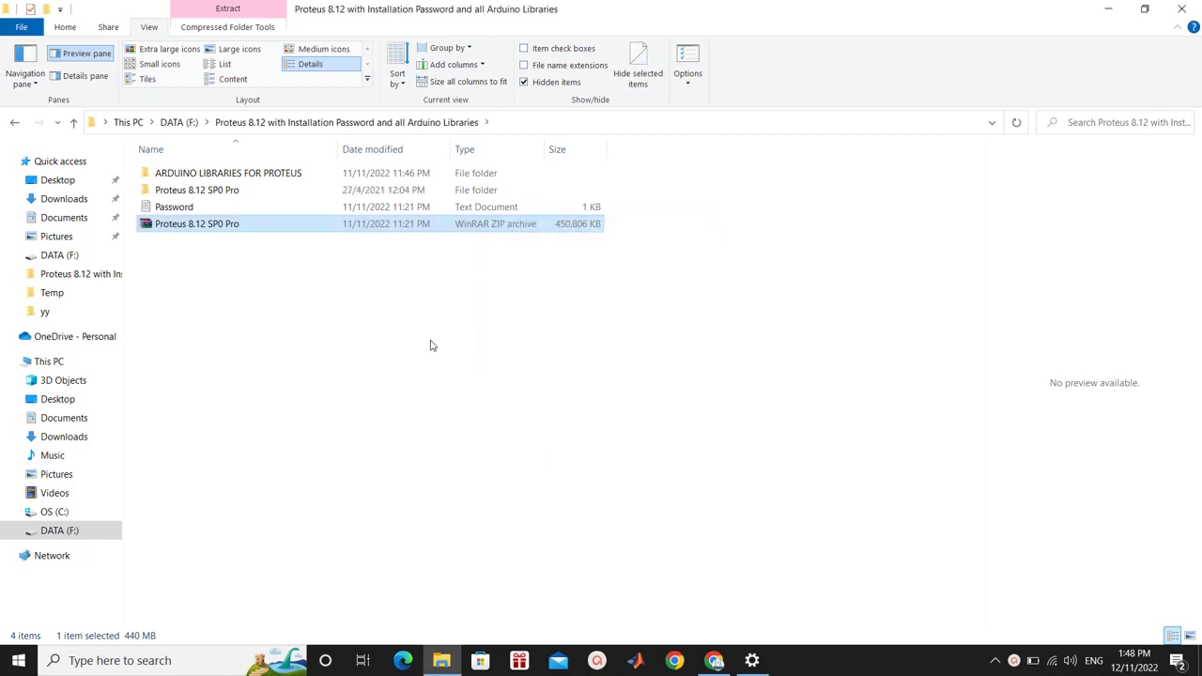
# Step: Launch the Proteus 8.12 SP0 Pro installer from the extracted folder
pyautogui.doubleClick(212, 192)
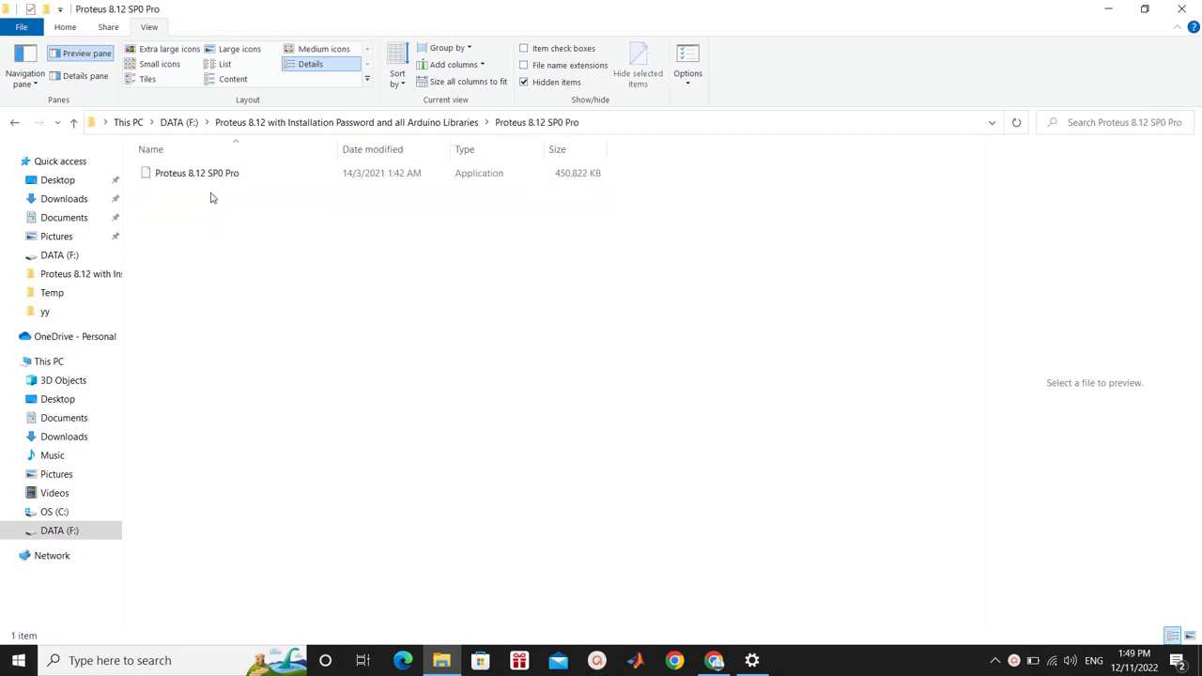
pyautogui.click(192, 174)
pyautogui.doubleClick(191, 174)
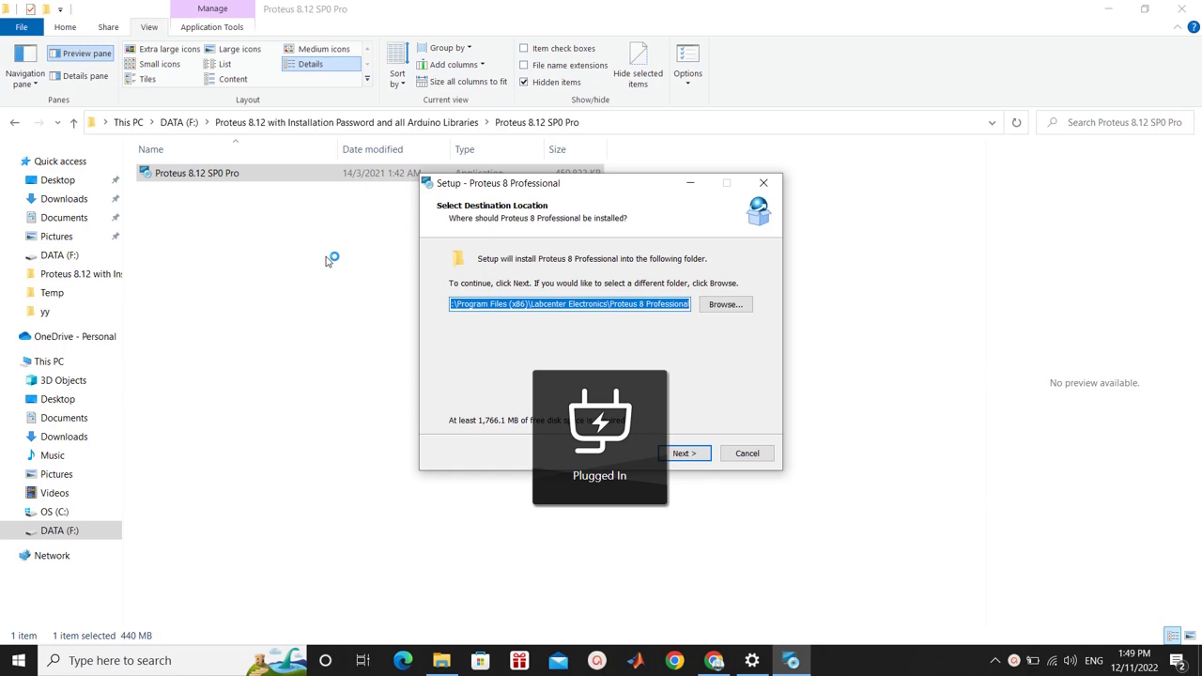
# Step: Set the installation destination to F:\Proteus 8 Professional by choosing the DATA (F:) drive
pyautogui.click(725, 307)
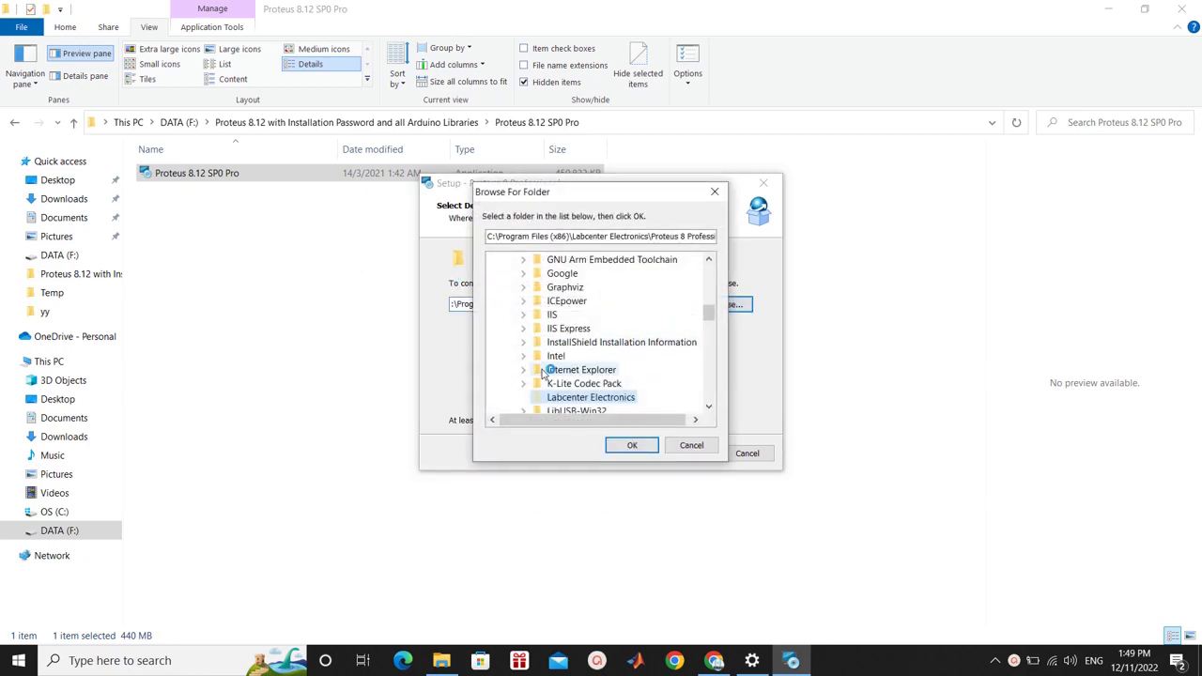
pyautogui.scroll(-15, 543, 374)
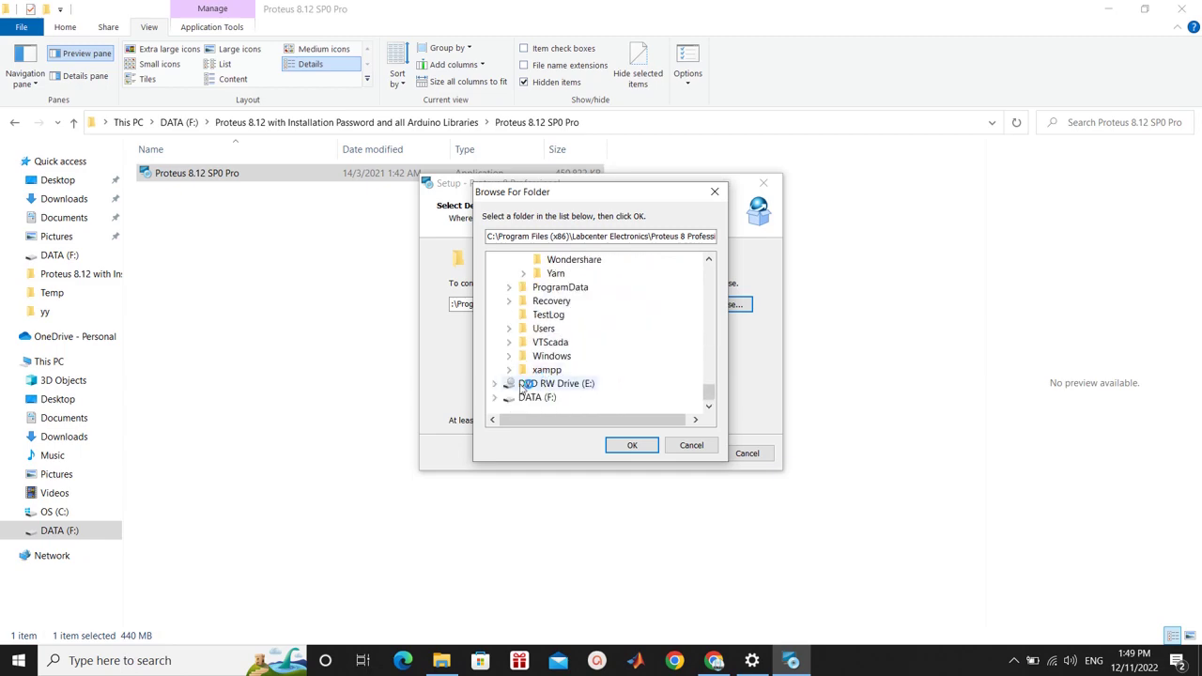
pyautogui.click(495, 398)
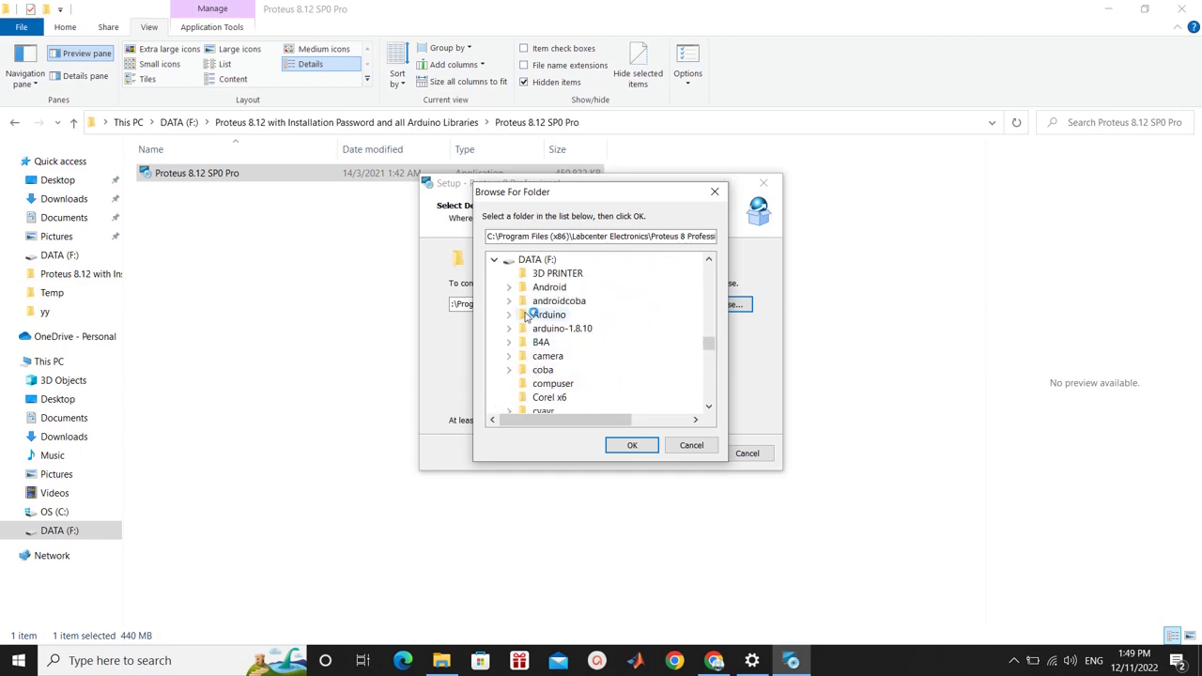
pyautogui.click(534, 260)
pyautogui.click(626, 447)
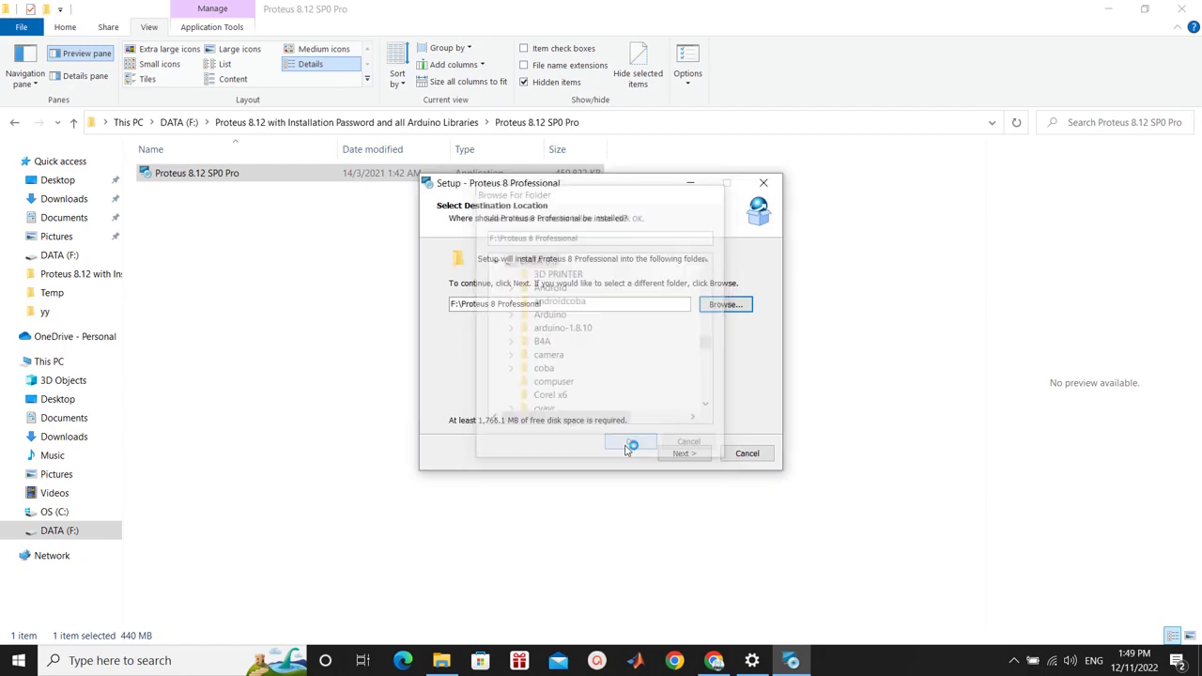
# Step: Install Proteus 8 Professional with the default Proteus 8 Professional Start Menu folder and finish the setup
pyautogui.click(685, 454)
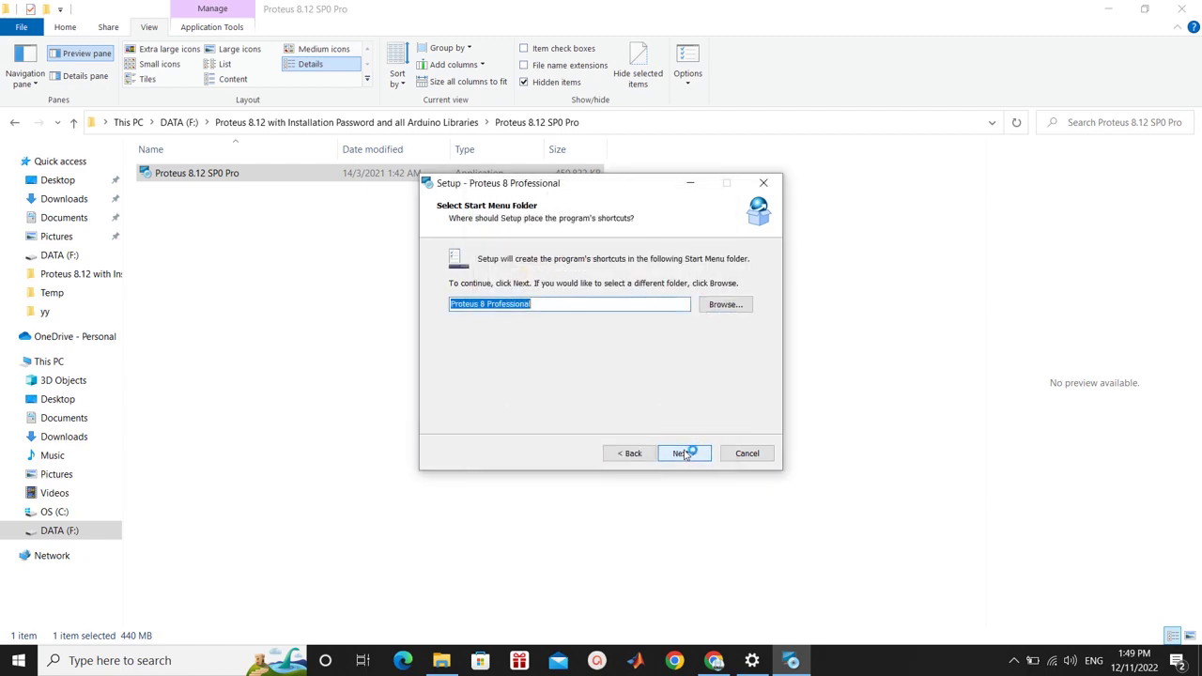
pyautogui.click(685, 454)
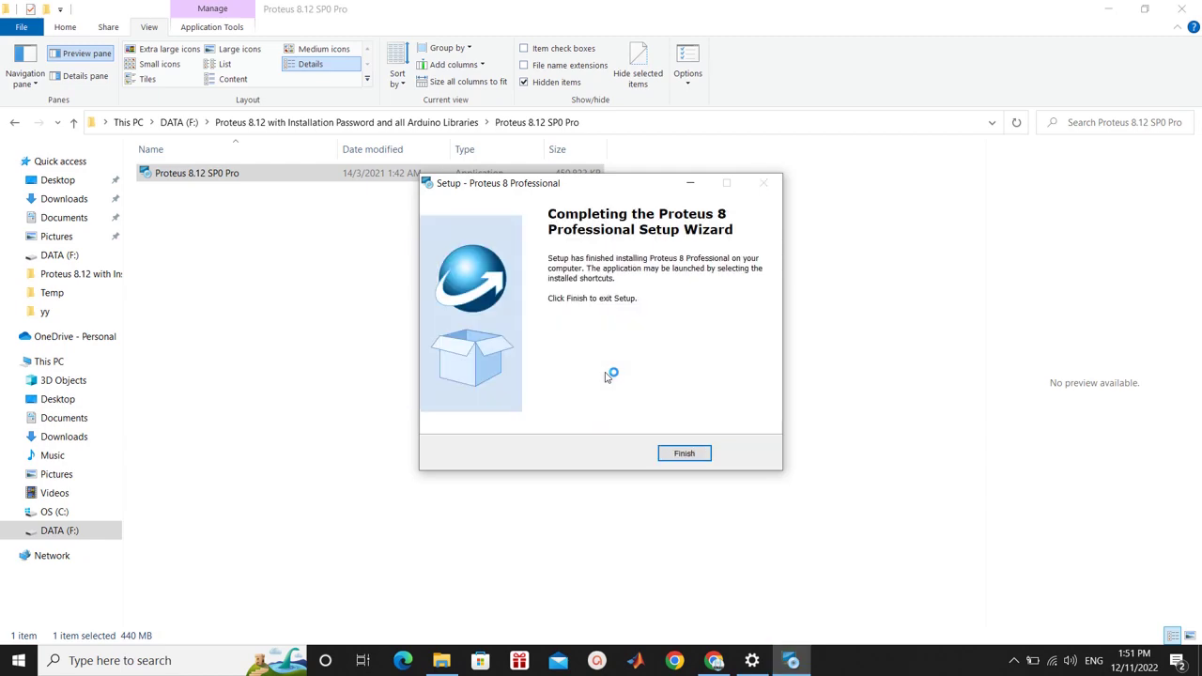
pyautogui.click(692, 452)
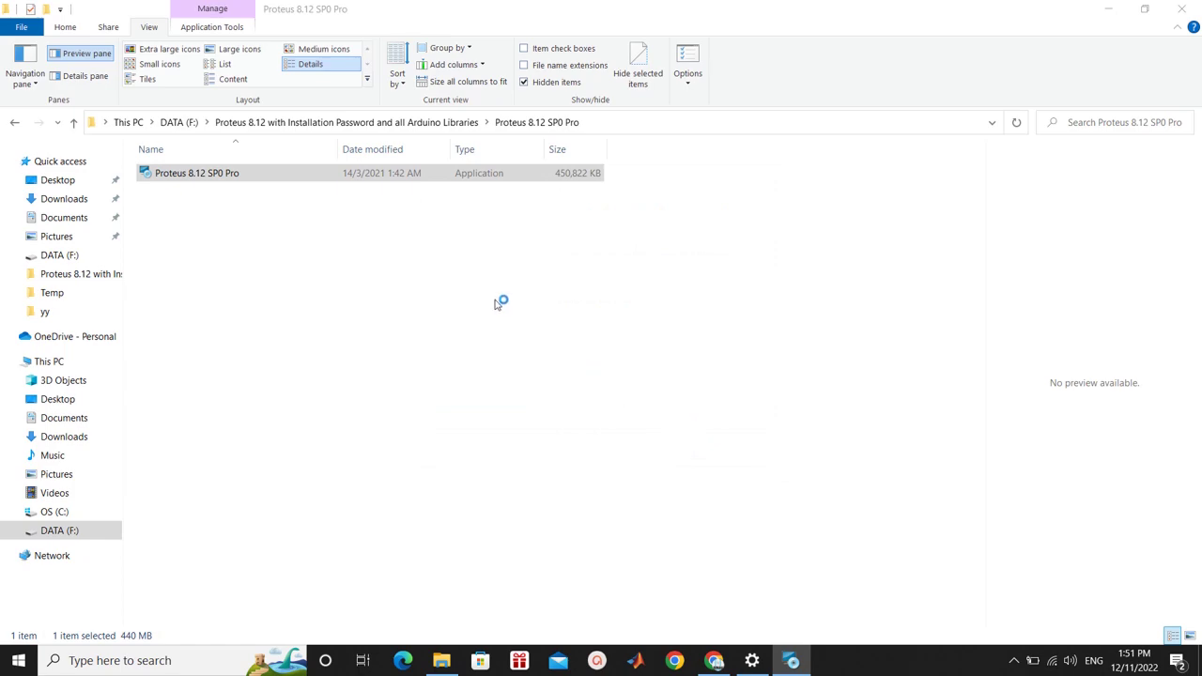
# Step: In the ARDUINO LIBRARIES FOR PROTEUS folder, select and copy all the files, leaving out the four subfolders
pyautogui.click(441, 127)
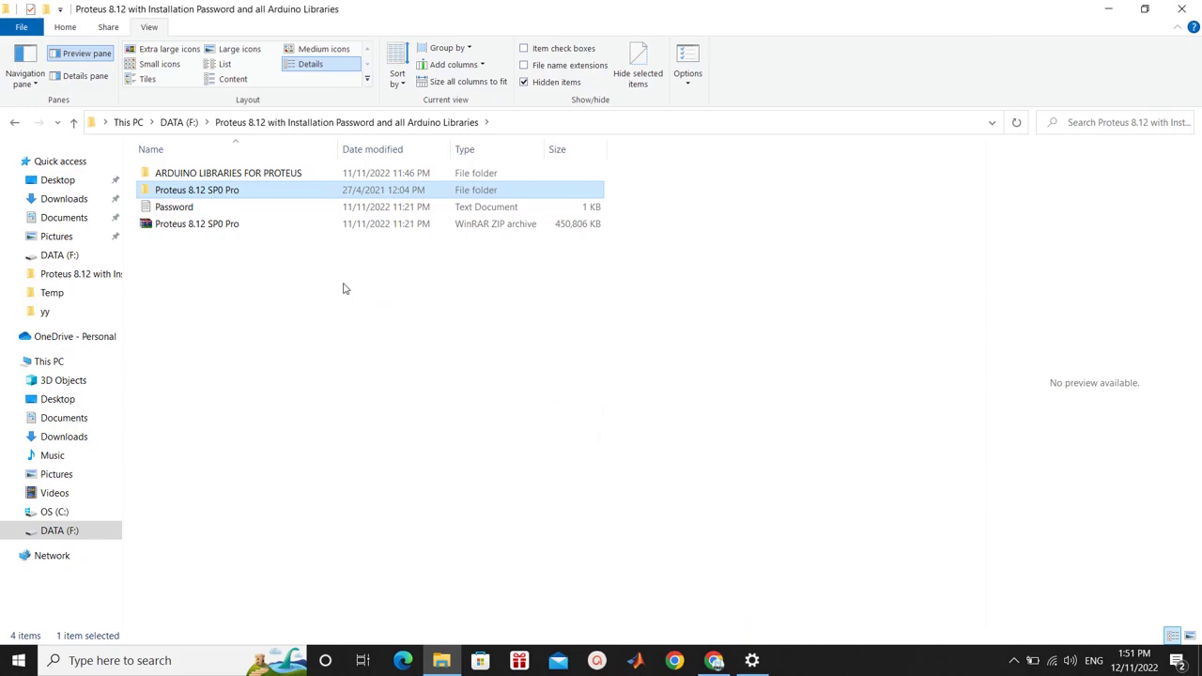
pyautogui.doubleClick(231, 179)
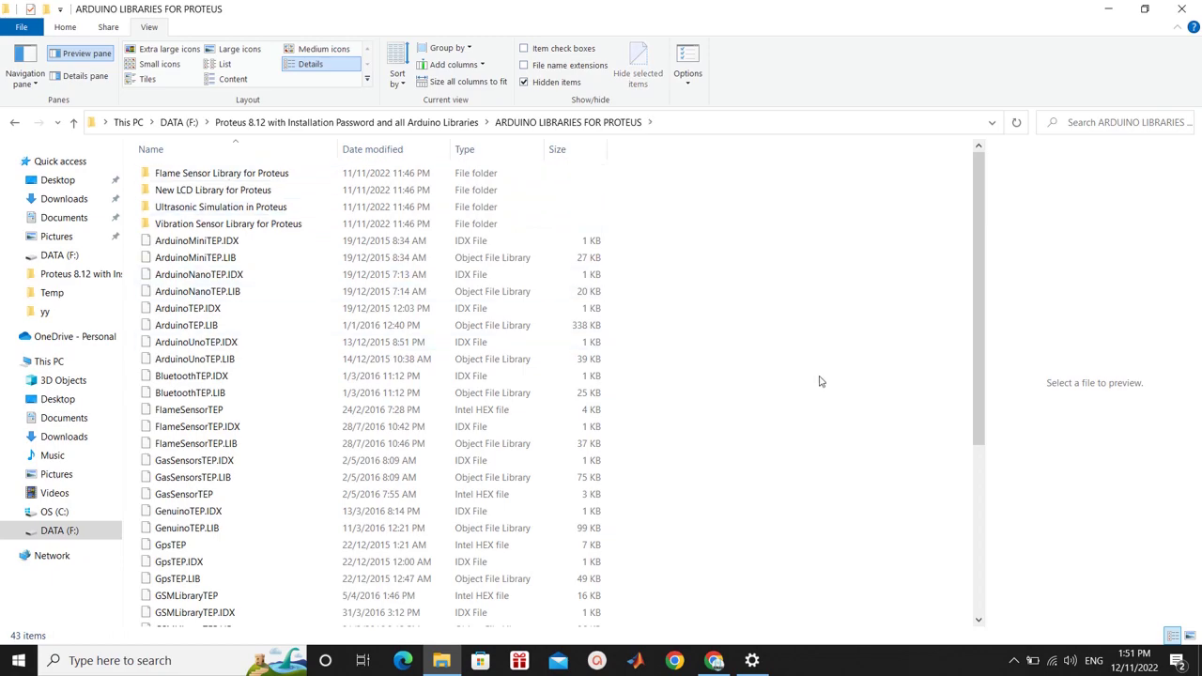
pyautogui.hotkey('ctrl', 'a')
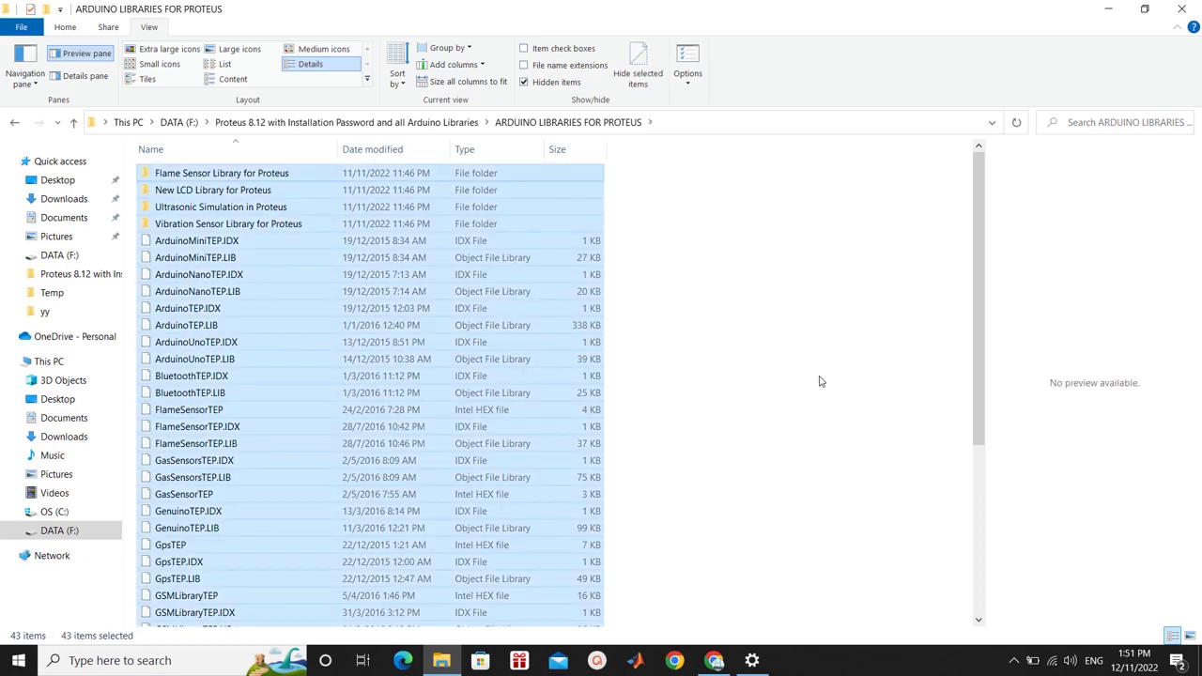
pyautogui.keyDown('ctrl'); pyautogui.click(282, 226); pyautogui.keyUp('ctrl')
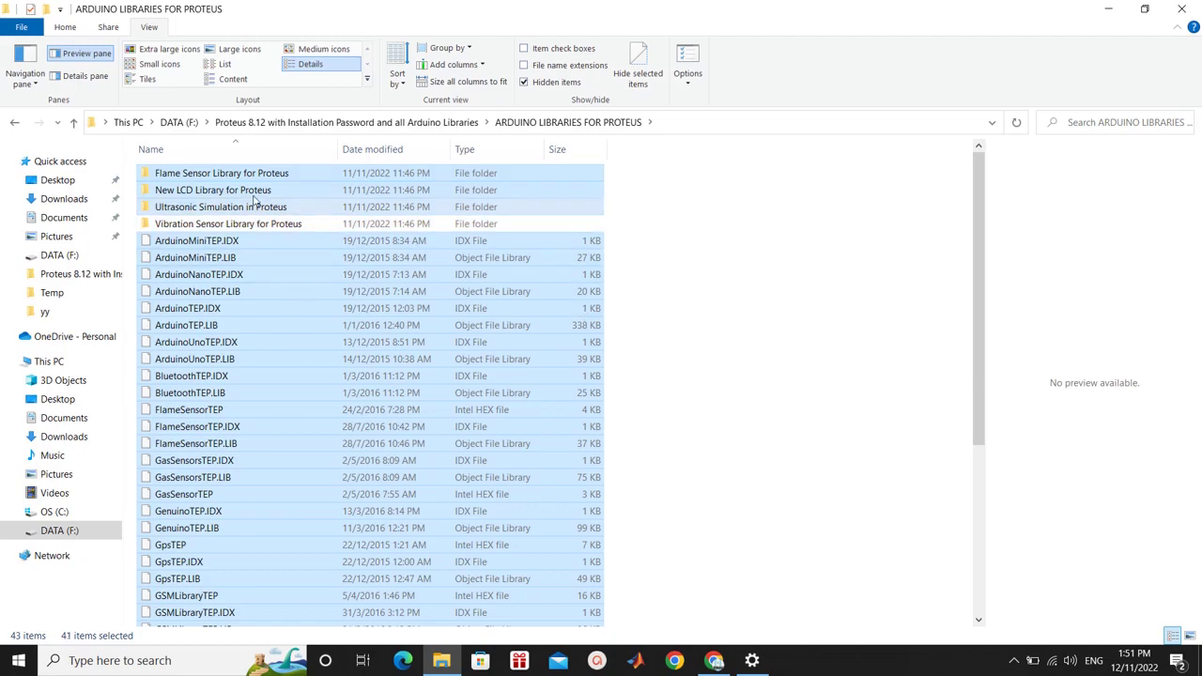
pyautogui.keyDown('ctrl'); pyautogui.click(255, 207); pyautogui.keyUp('ctrl')
pyautogui.keyDown('ctrl'); pyautogui.click(246, 191); pyautogui.keyUp('ctrl')
pyautogui.keyDown('ctrl'); pyautogui.click(248, 175); pyautogui.keyUp('ctrl')
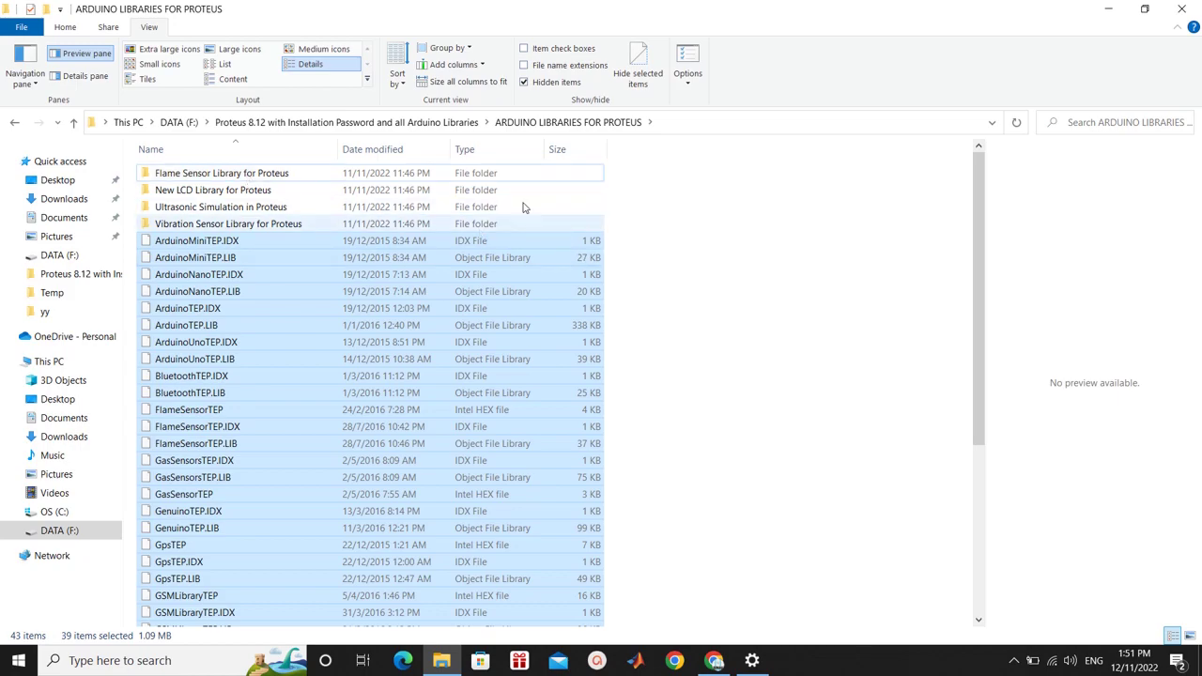
# Step: Paste the copied library files into F:\Proteus 8 Professional\DATA\LIBRARY and return to the Proteus 8 Professional folder
pyautogui.click(188, 126)
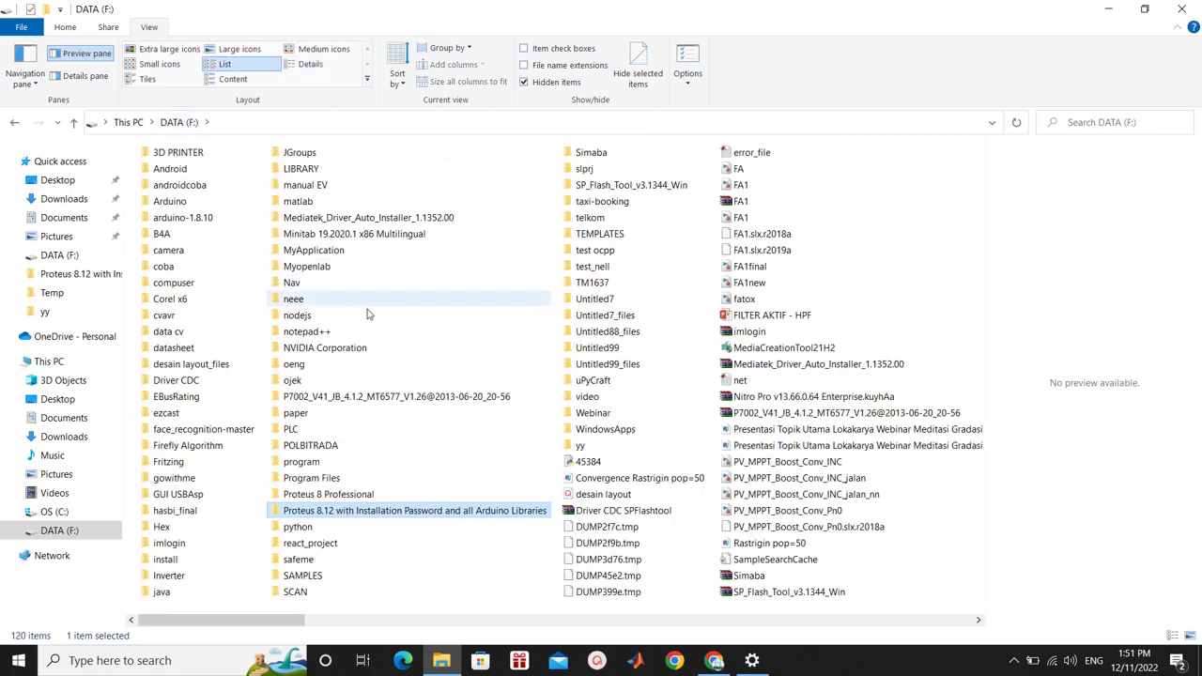
pyautogui.doubleClick(331, 497)
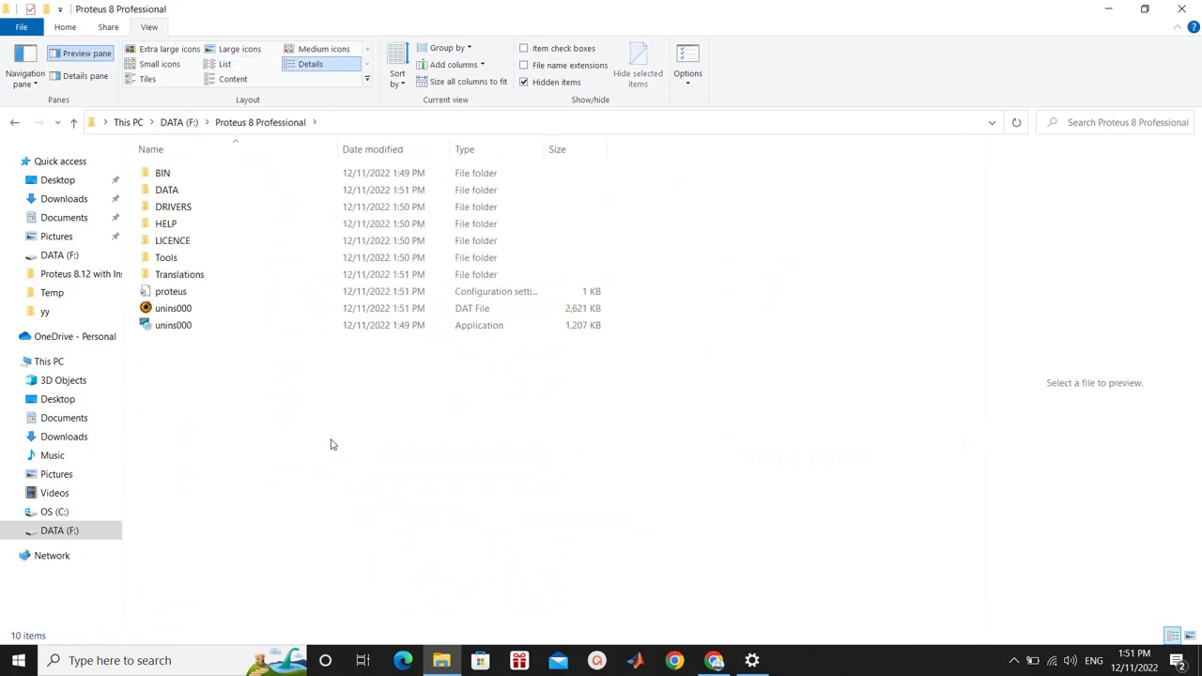
pyautogui.doubleClick(170, 177)
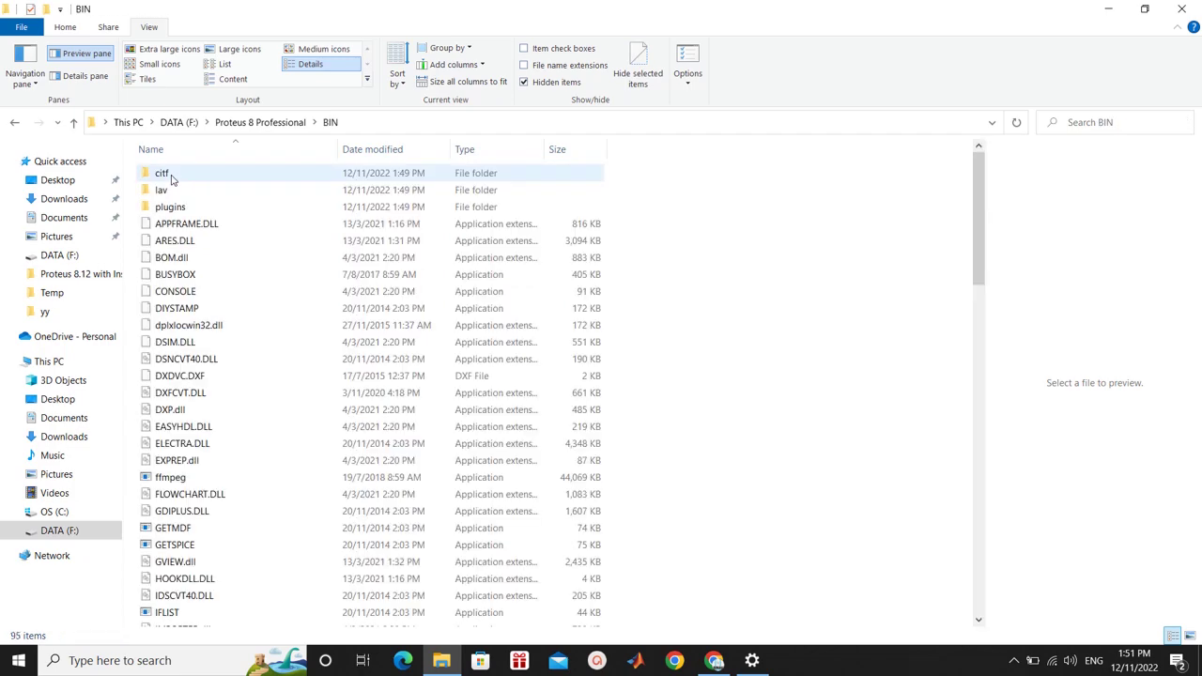
pyautogui.click(277, 122)
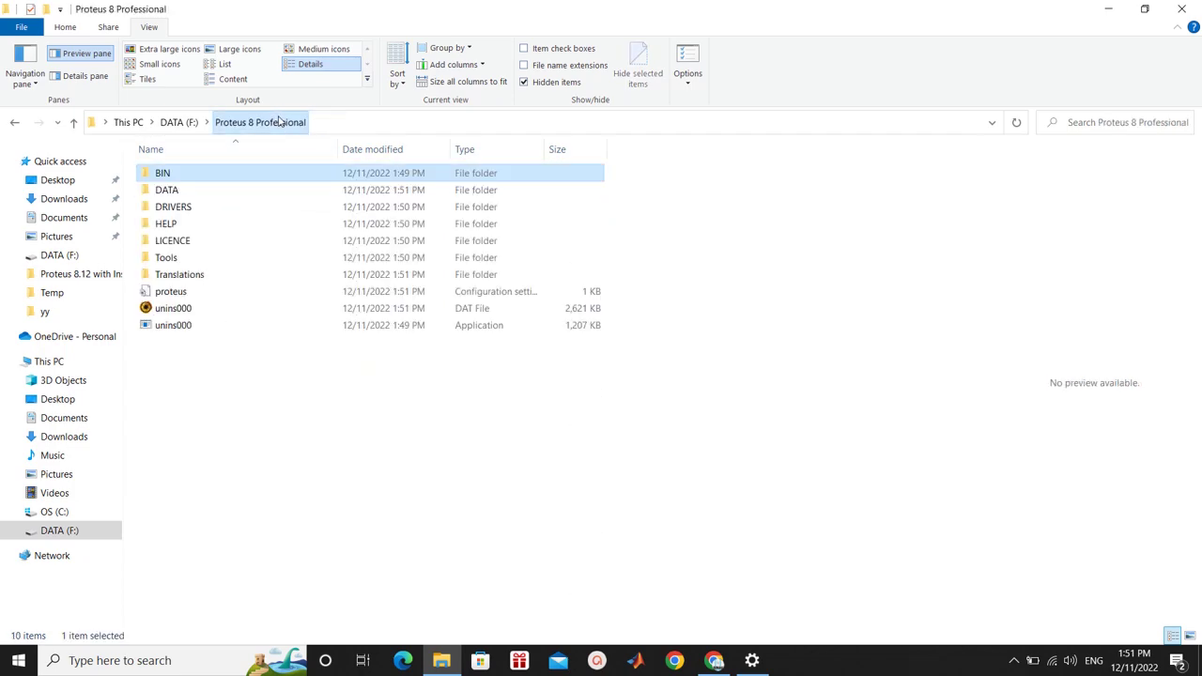
pyautogui.doubleClick(169, 192)
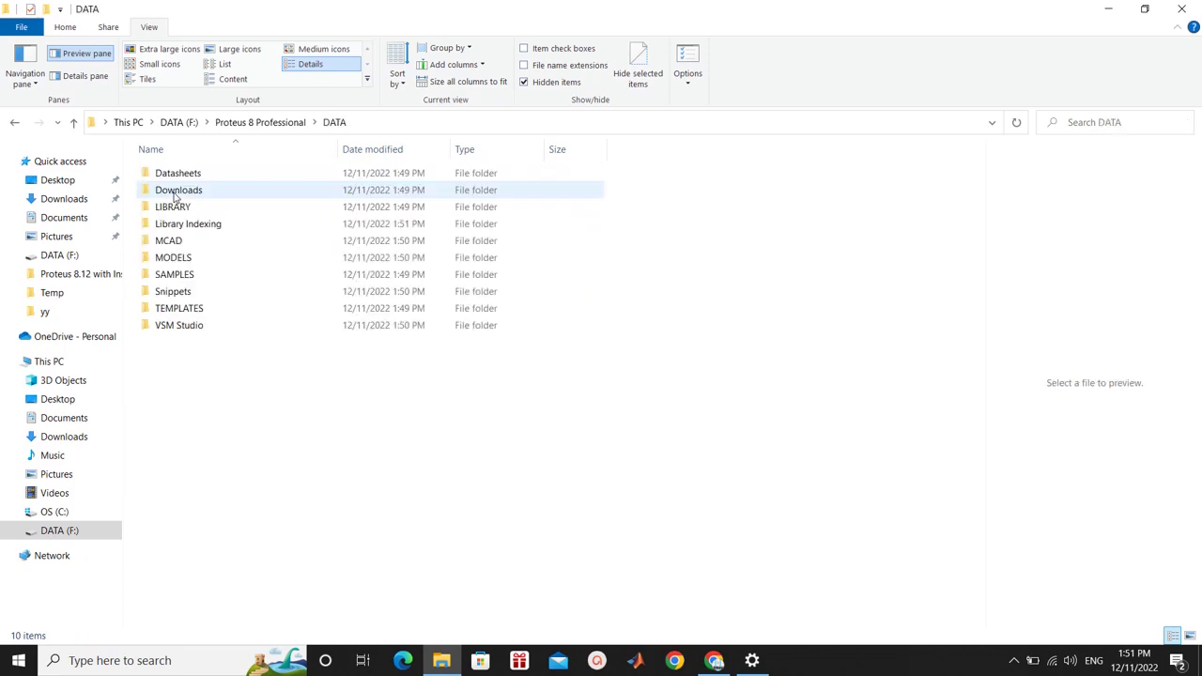
pyautogui.doubleClick(199, 208)
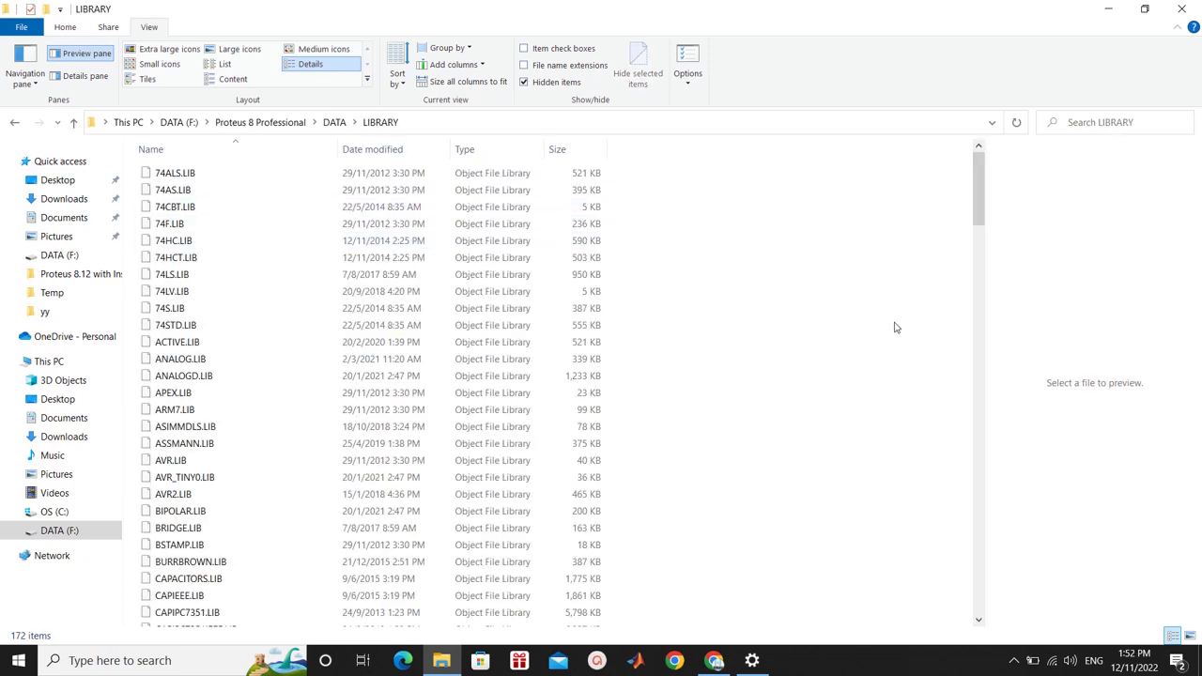
pyautogui.hotkey('ctrl', 'v')
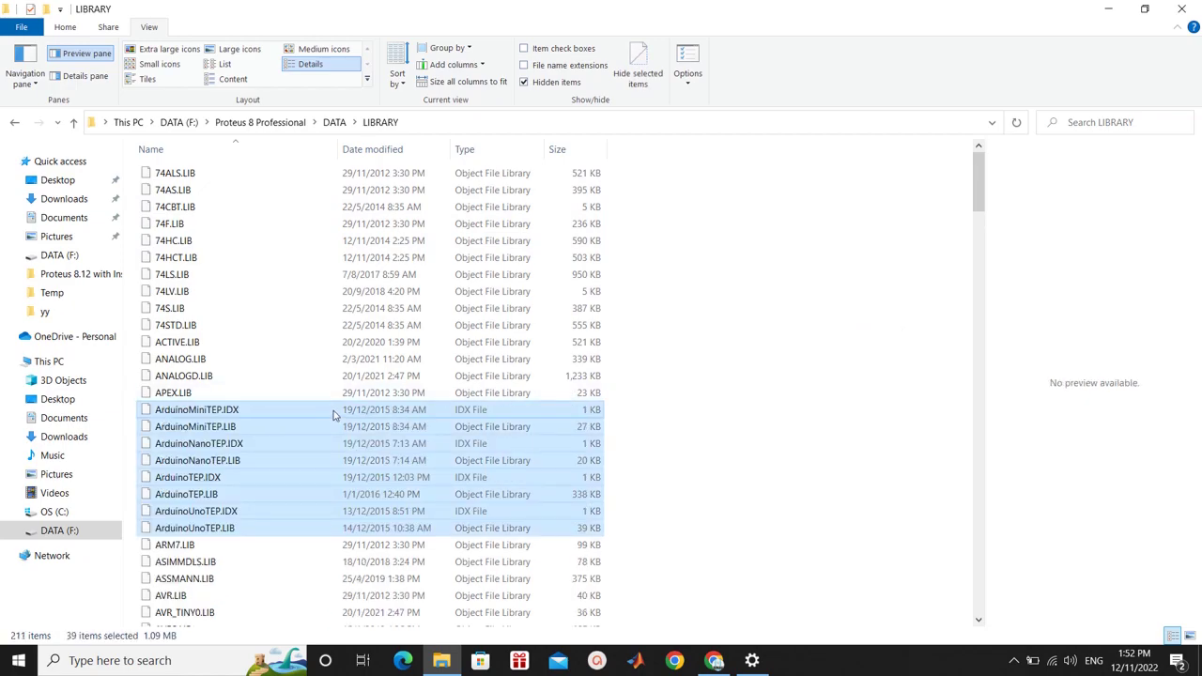
pyautogui.scroll(-4, 334, 415)
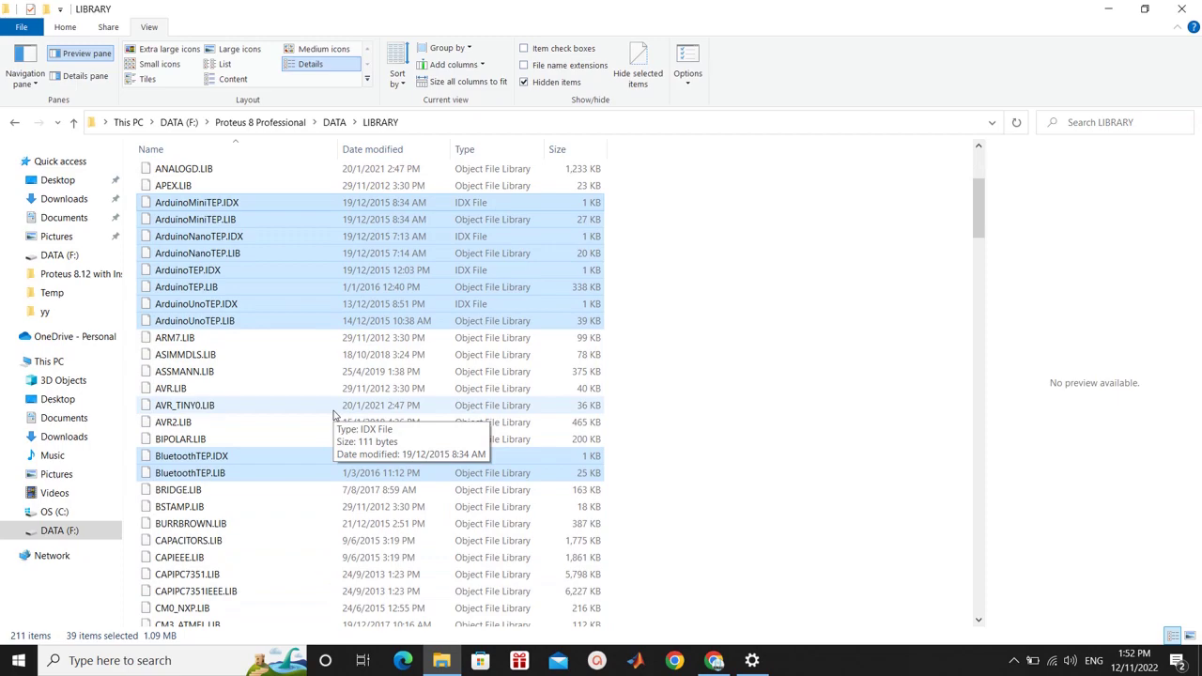
pyautogui.scroll(3, 333, 415)
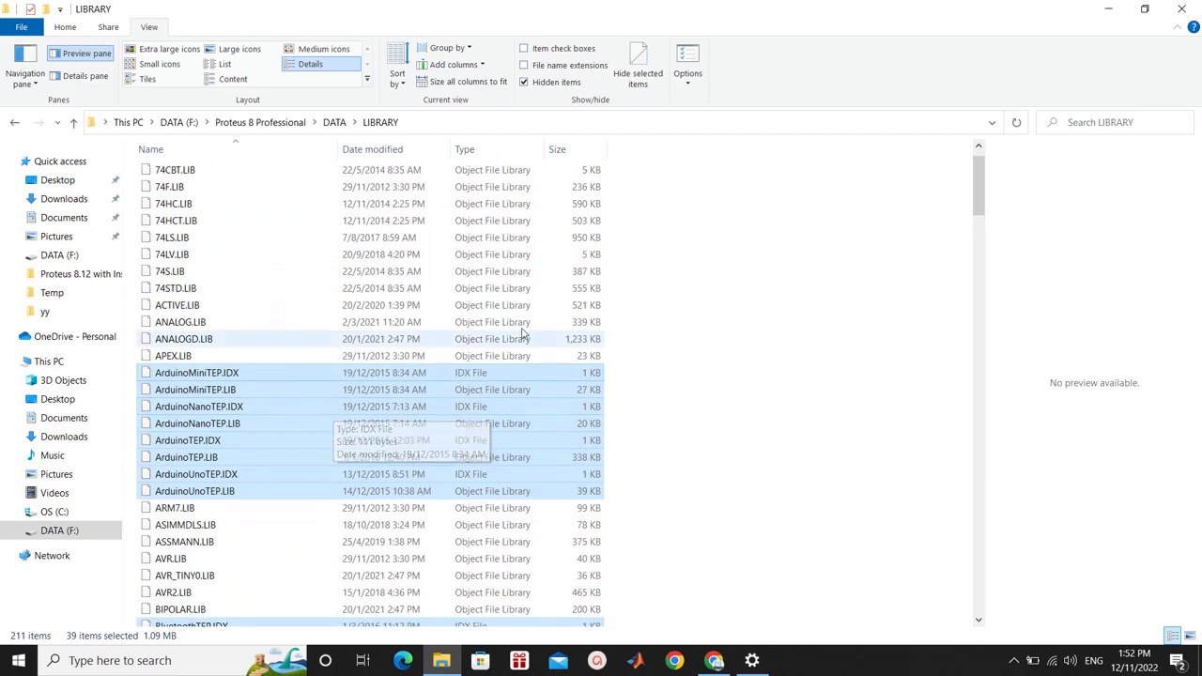
pyautogui.click(272, 122)
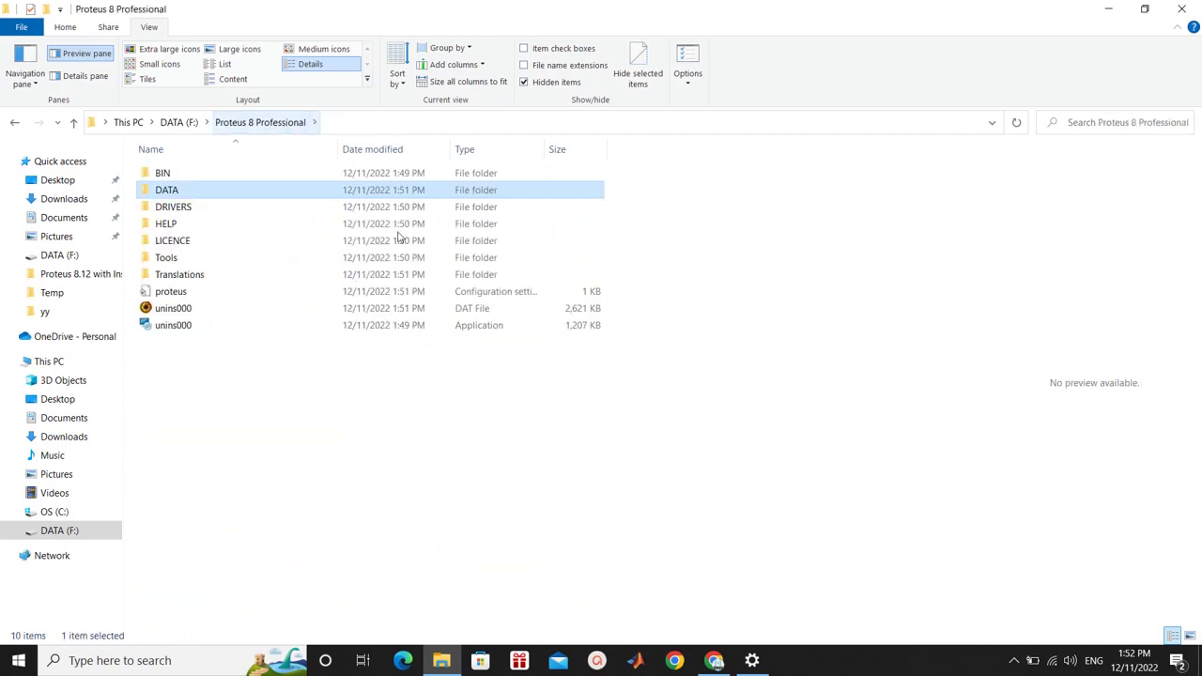
# Step: Search Windows for "prote" and launch the Proteus 8 Professional app
pyautogui.click(121, 662)
pyautogui.write('pr')
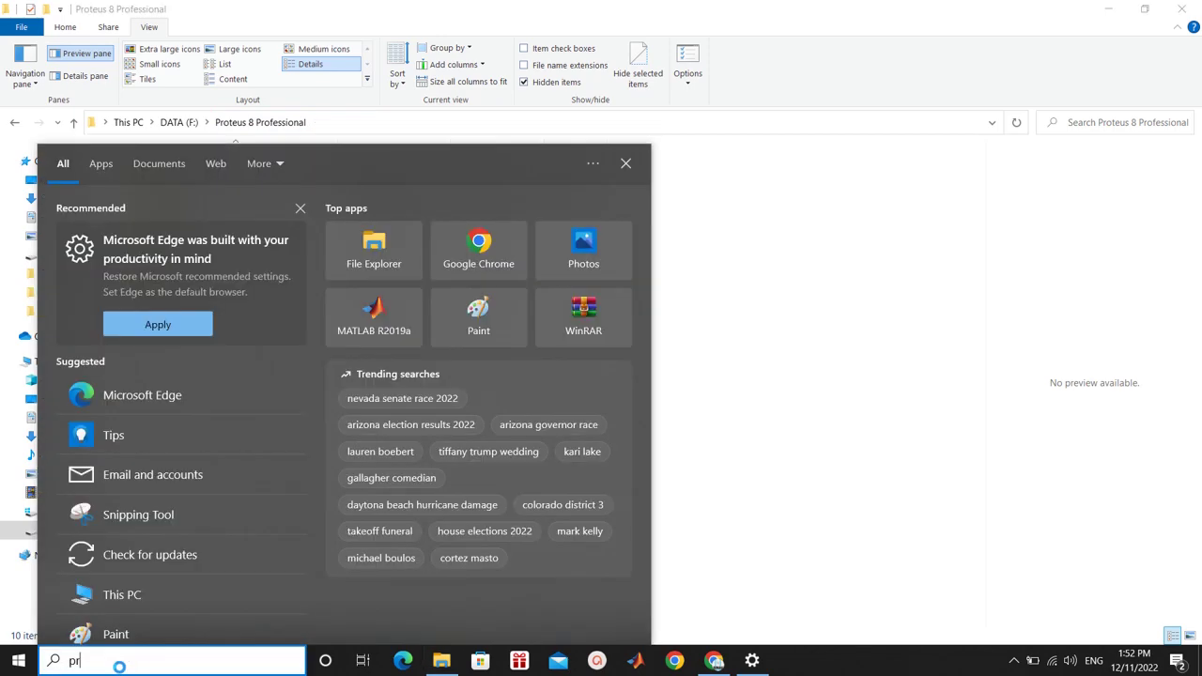
pyautogui.write('ote')
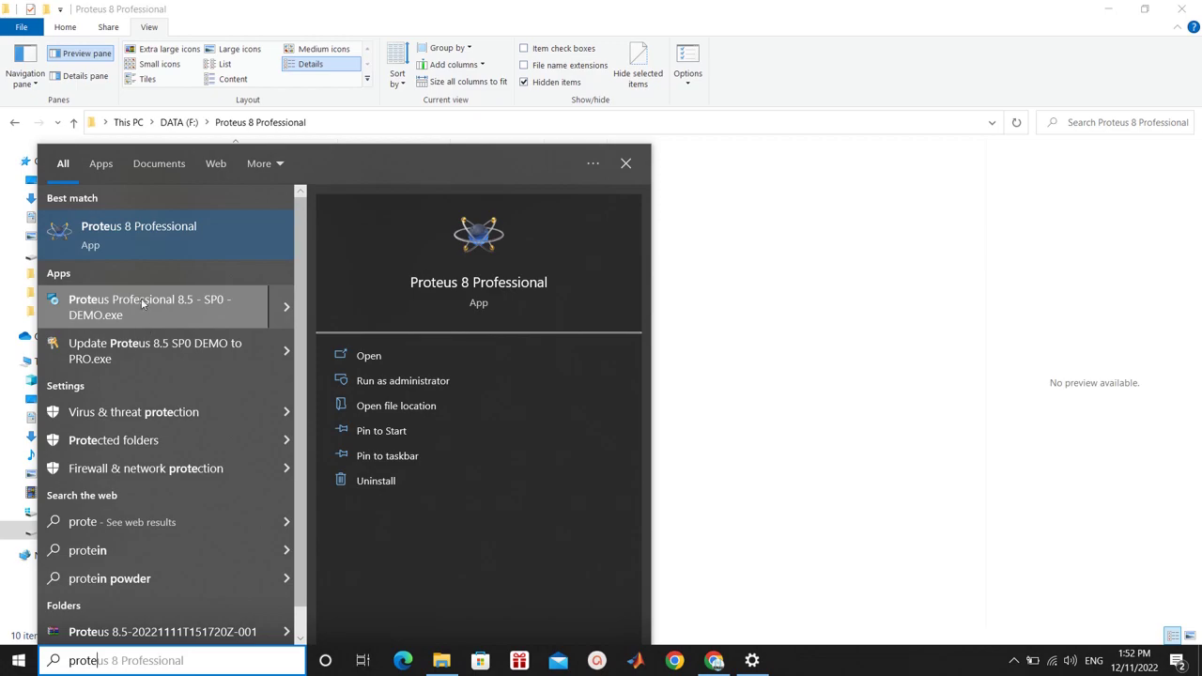
pyautogui.click(127, 245)
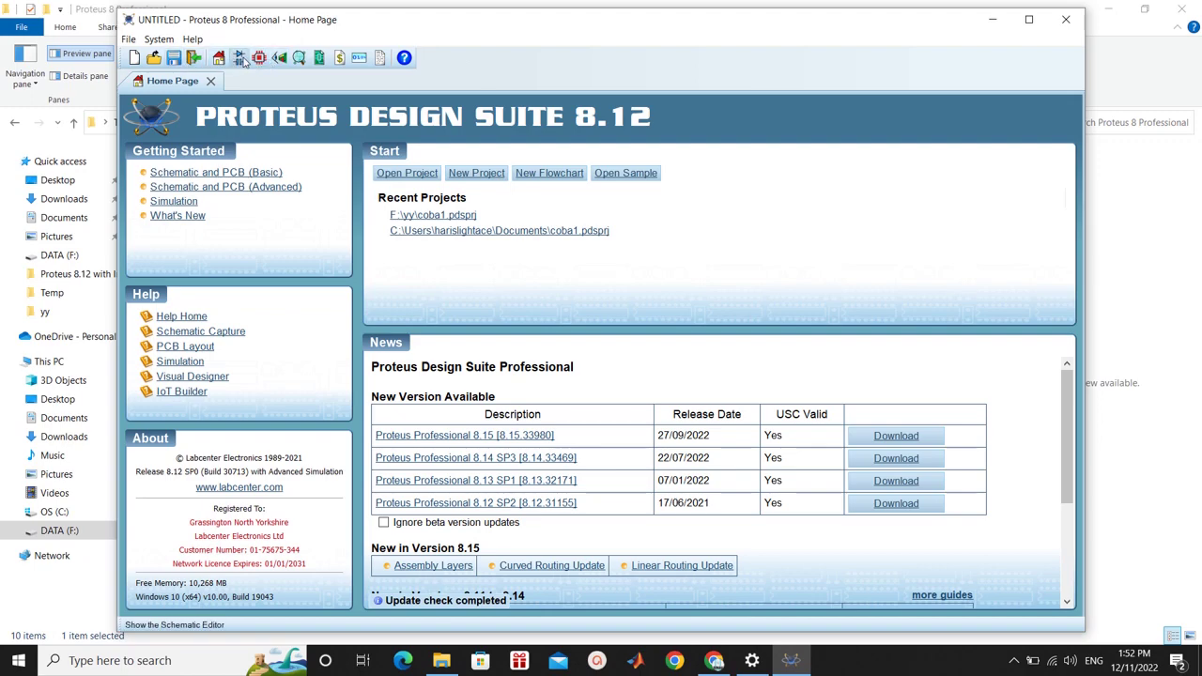
# Step: Open the Schematic Capture editor for the untitled project
pyautogui.click(137, 44)
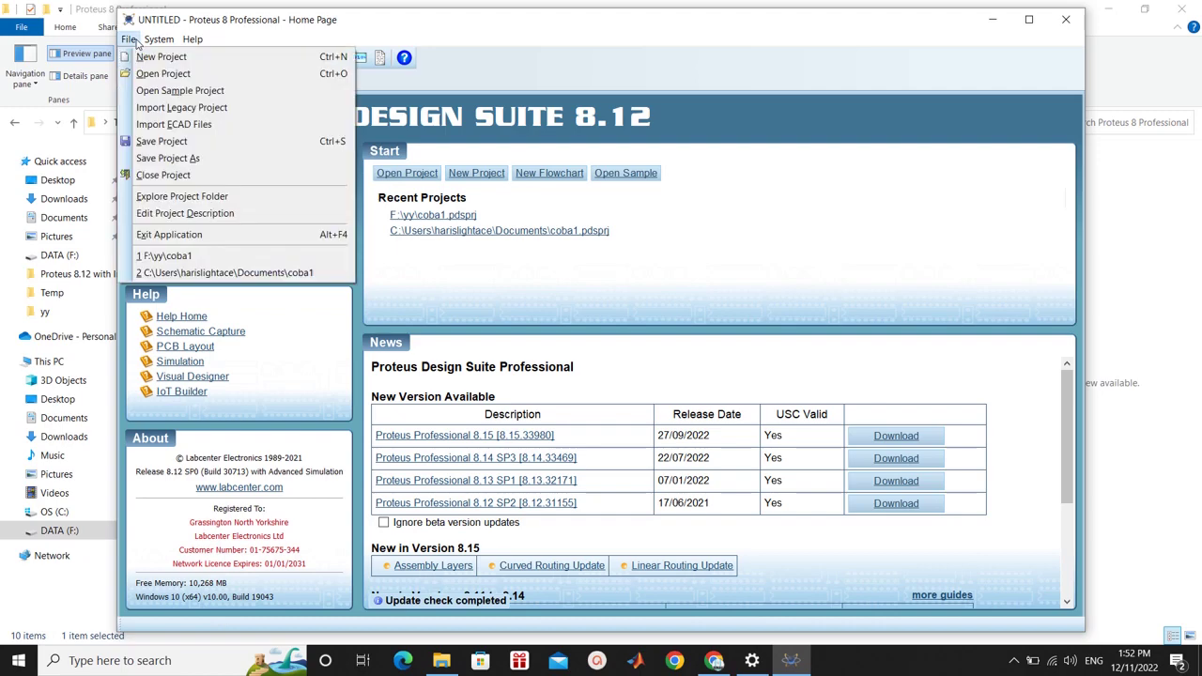
pyautogui.click(460, 83)
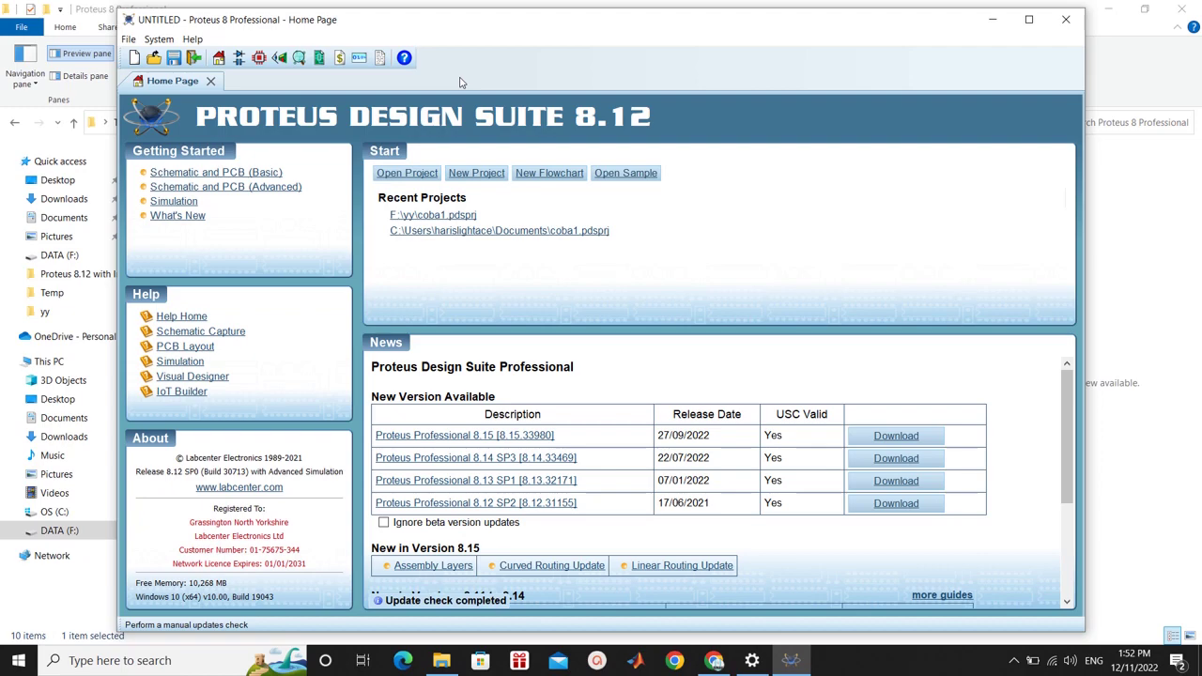
pyautogui.click(239, 59)
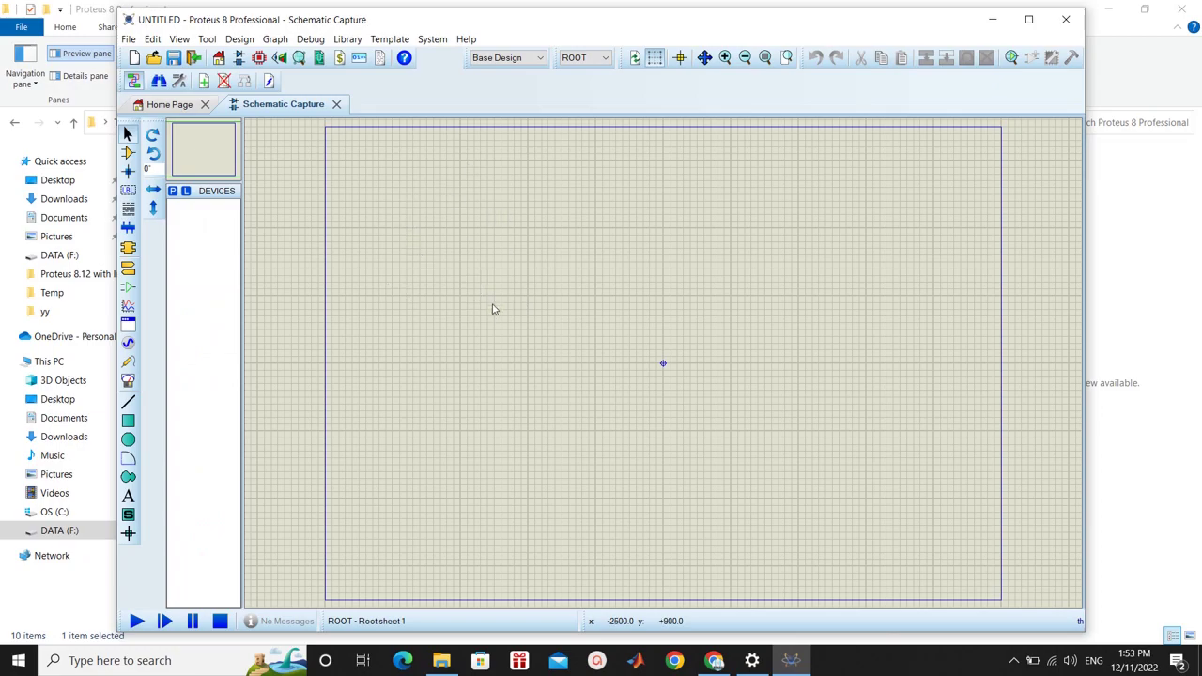
# Step: Display the About Proteus 8 information to check the installed release and licence details
pyautogui.click(465, 39)
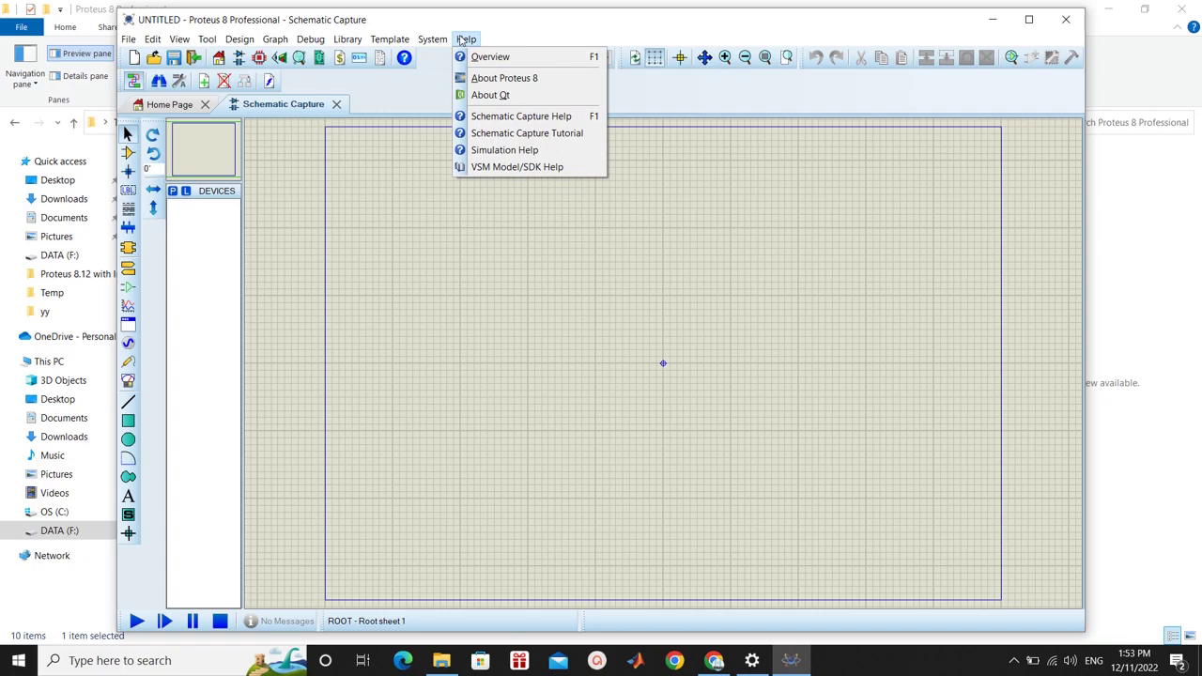
pyautogui.moveTo(437, 43)
pyautogui.click(505, 80)
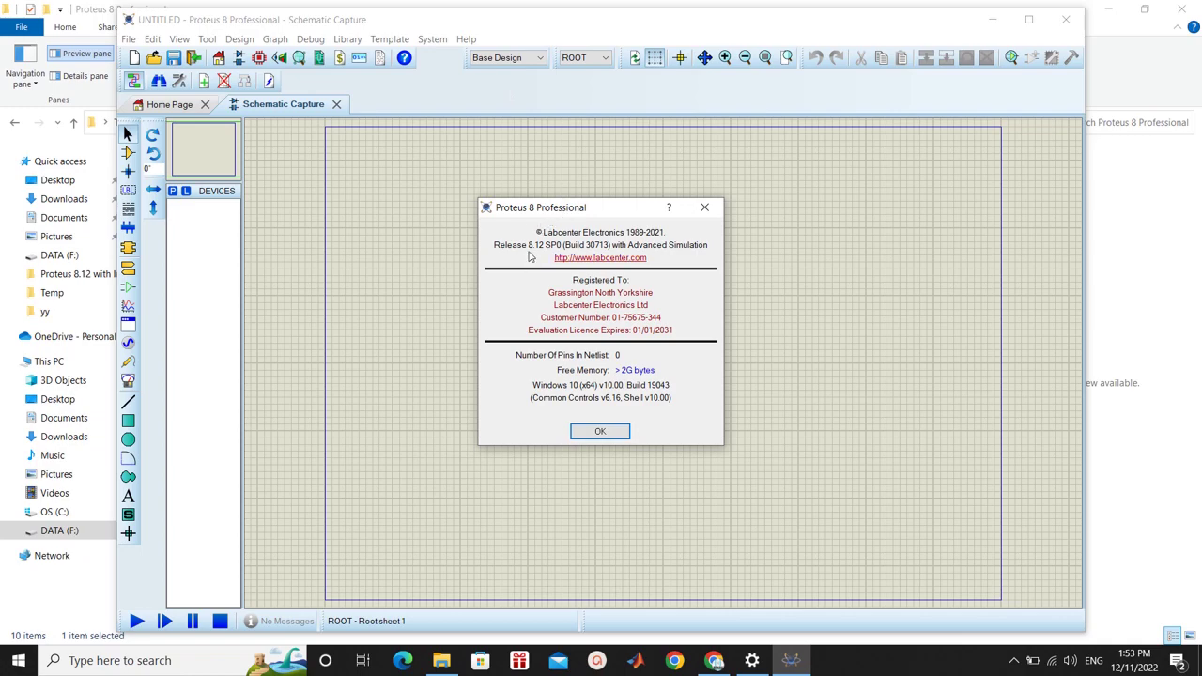